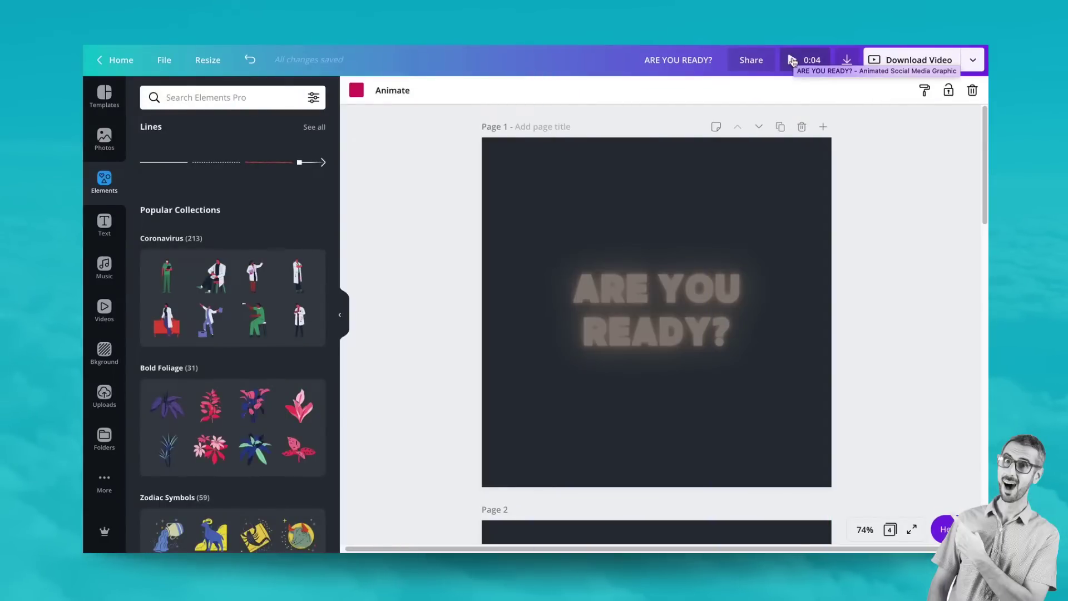
Step: Preview the whole animation, then return to editing and select page 1
{"action": "left_click", "coordinate": [792, 60]}
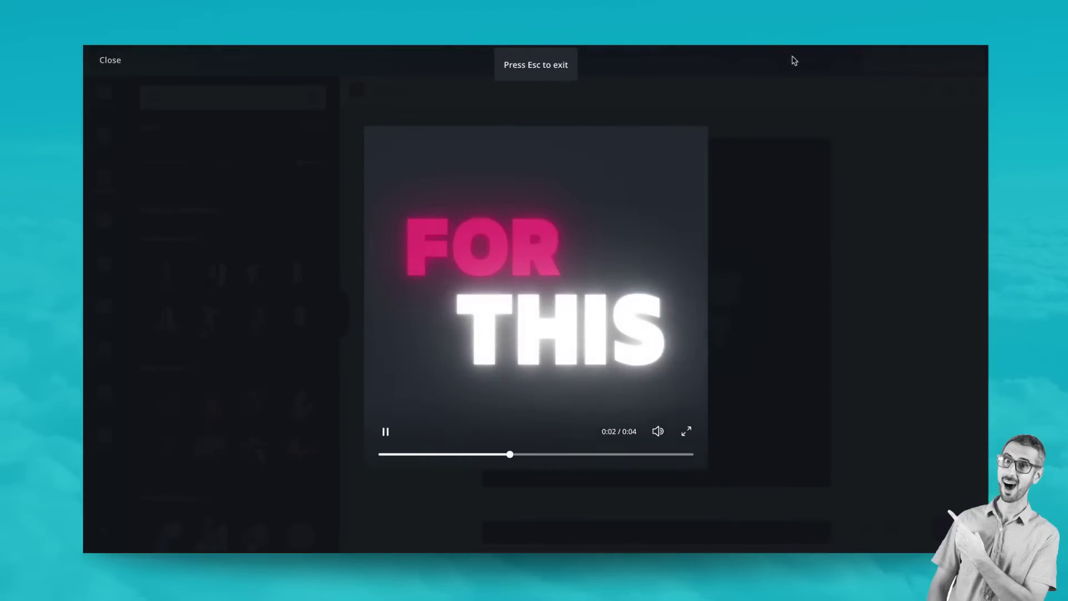
{"action": "left_click", "coordinate": [103, 62]}
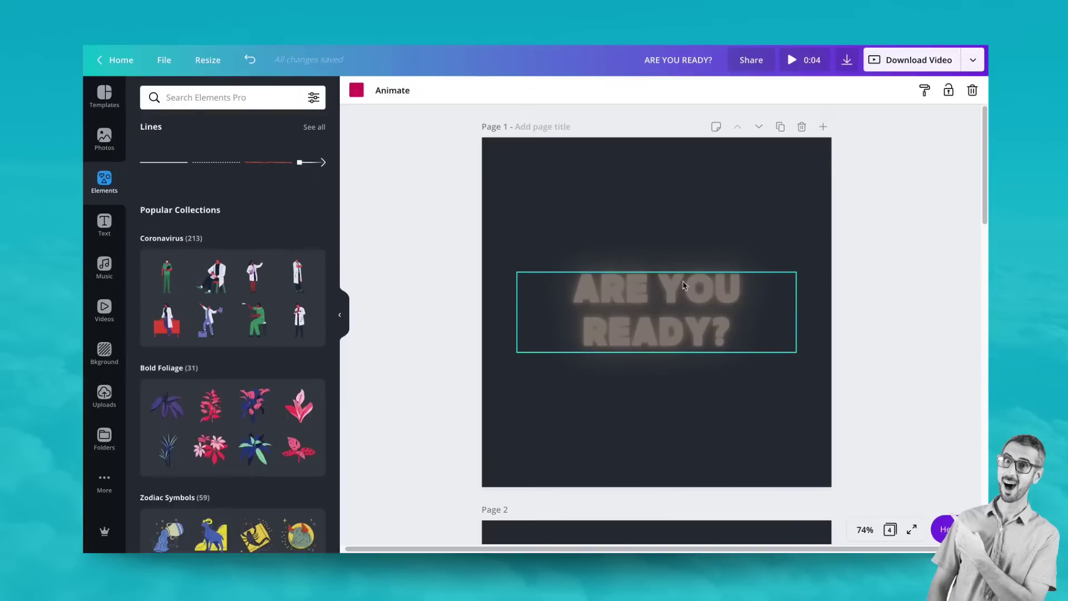
{"action": "left_click", "coordinate": [696, 232]}
{"action": "scroll", "coordinate": [695, 225], "scroll_direction": "down", "scroll_amount": 5}
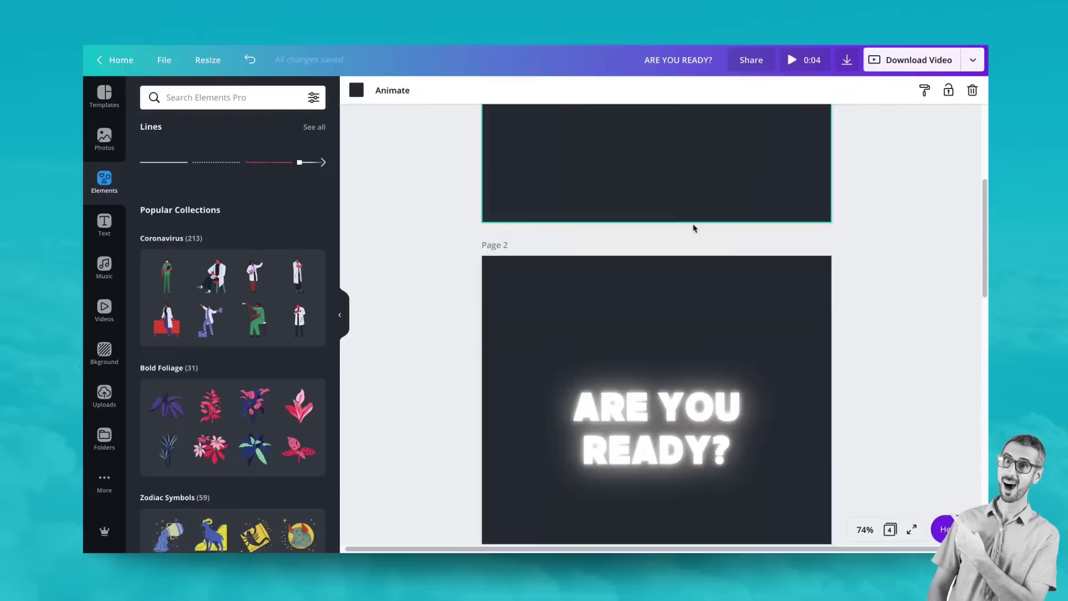
{"action": "scroll", "coordinate": [695, 228], "scroll_direction": "down", "scroll_amount": 8}
{"action": "scroll", "coordinate": [695, 234], "scroll_direction": "up", "scroll_amount": 12}
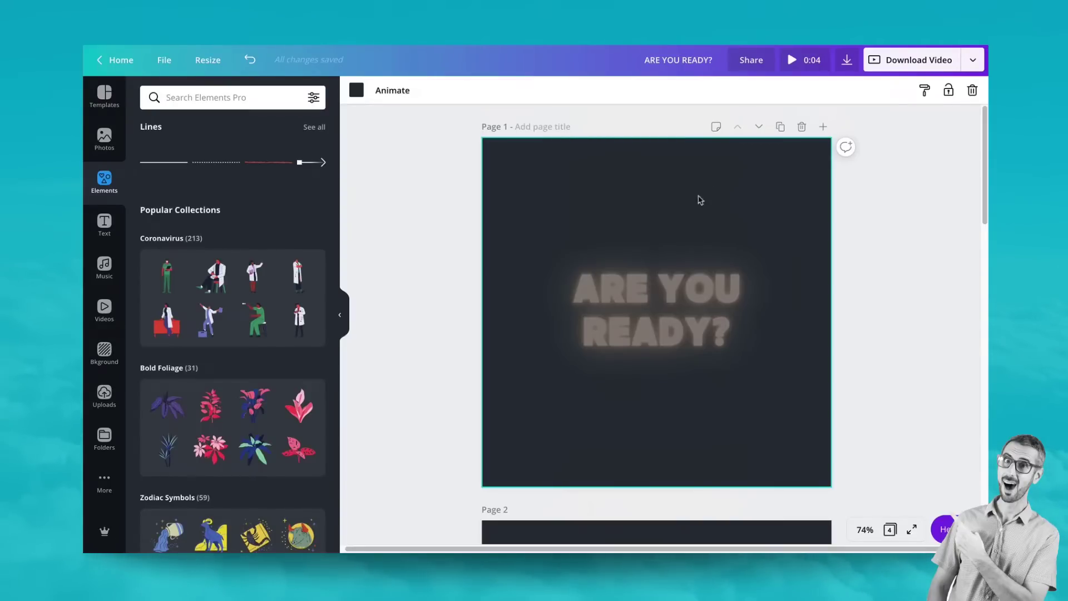
Step: Deselect page 1 and scroll between the pages
{"action": "left_click", "coordinate": [847, 198]}
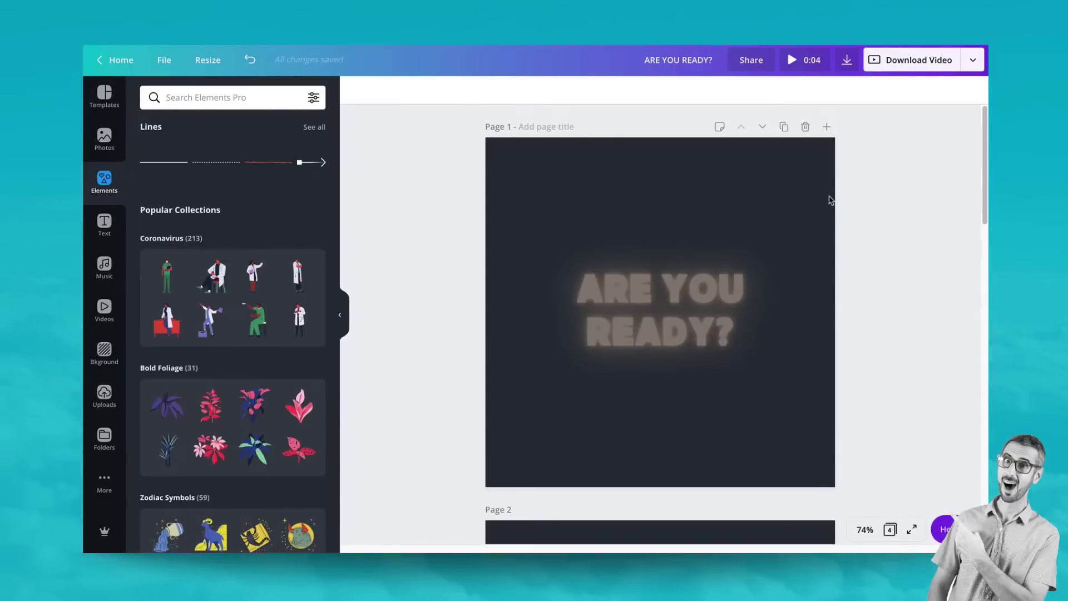
{"action": "scroll", "coordinate": [807, 228], "scroll_direction": "down", "scroll_amount": 5}
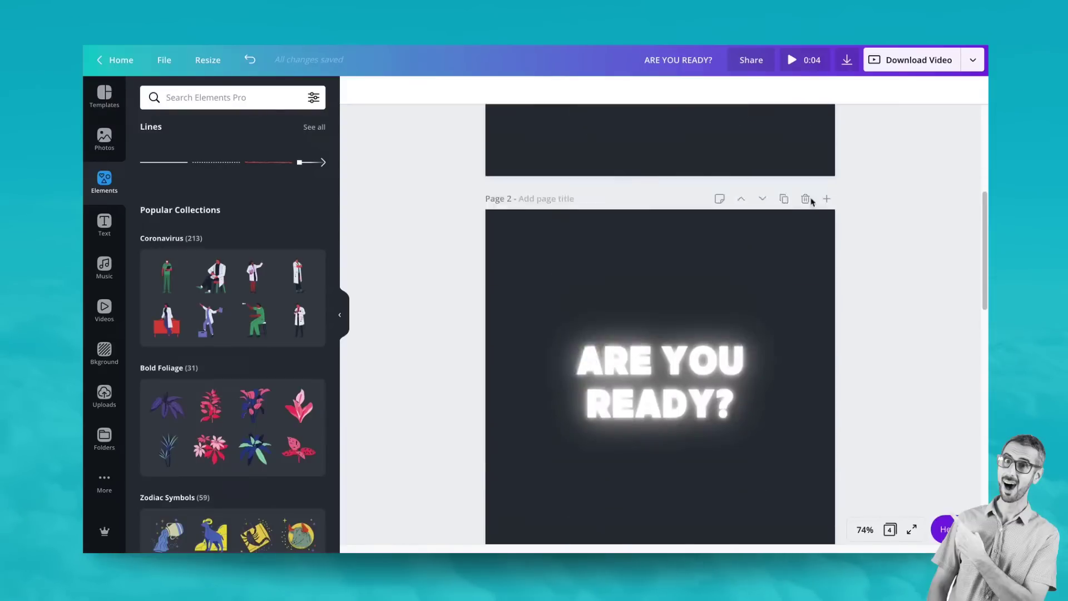
{"action": "scroll", "coordinate": [812, 201], "scroll_direction": "up", "scroll_amount": 5}
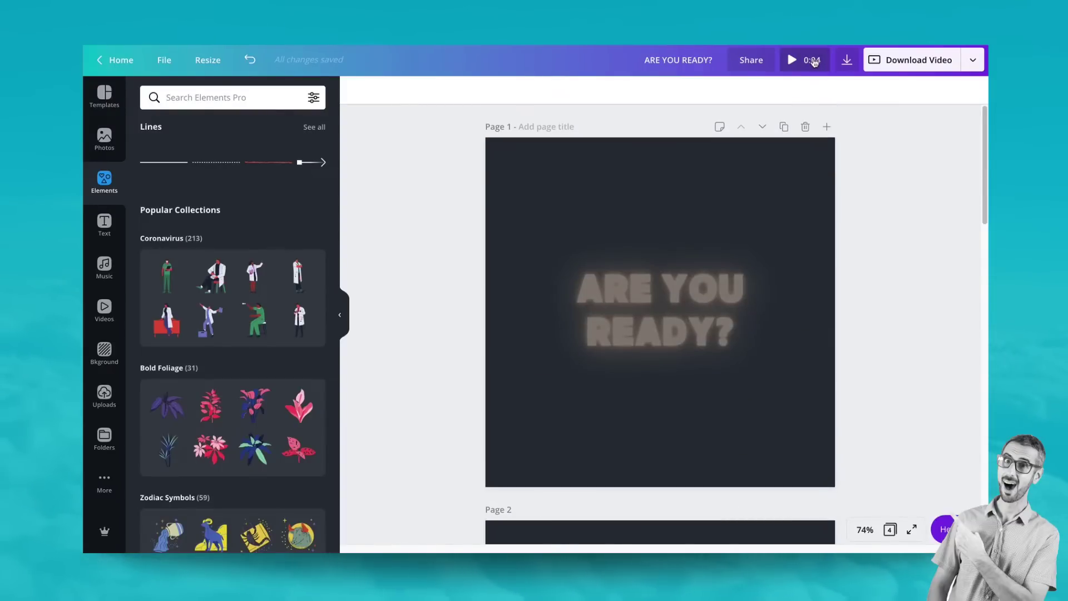
{"action": "scroll", "coordinate": [515, 207], "scroll_direction": "down", "scroll_amount": 3}
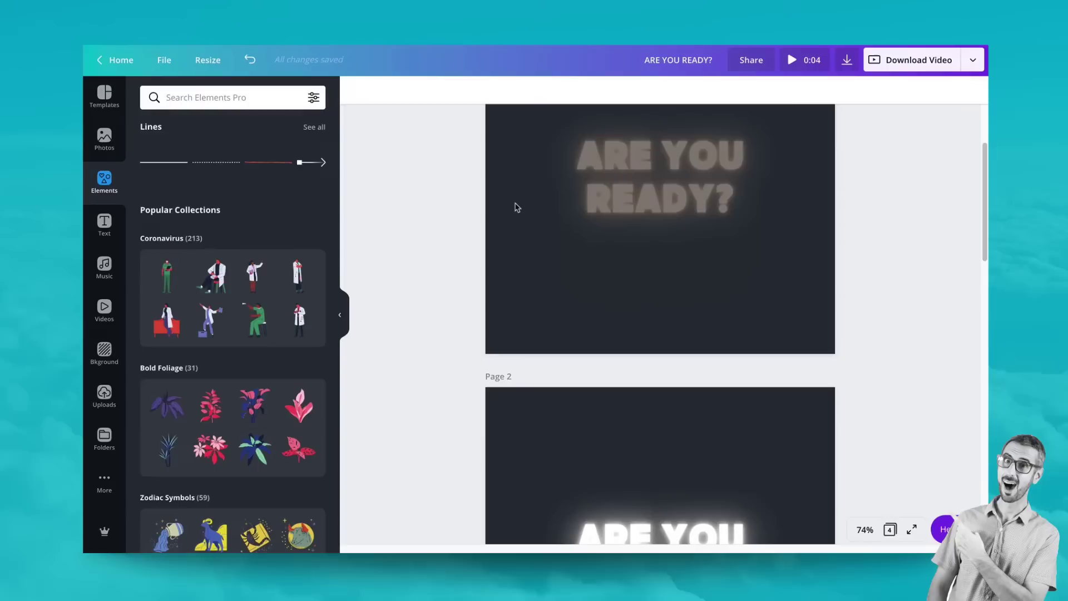
{"action": "scroll", "coordinate": [516, 207], "scroll_direction": "up", "scroll_amount": 3}
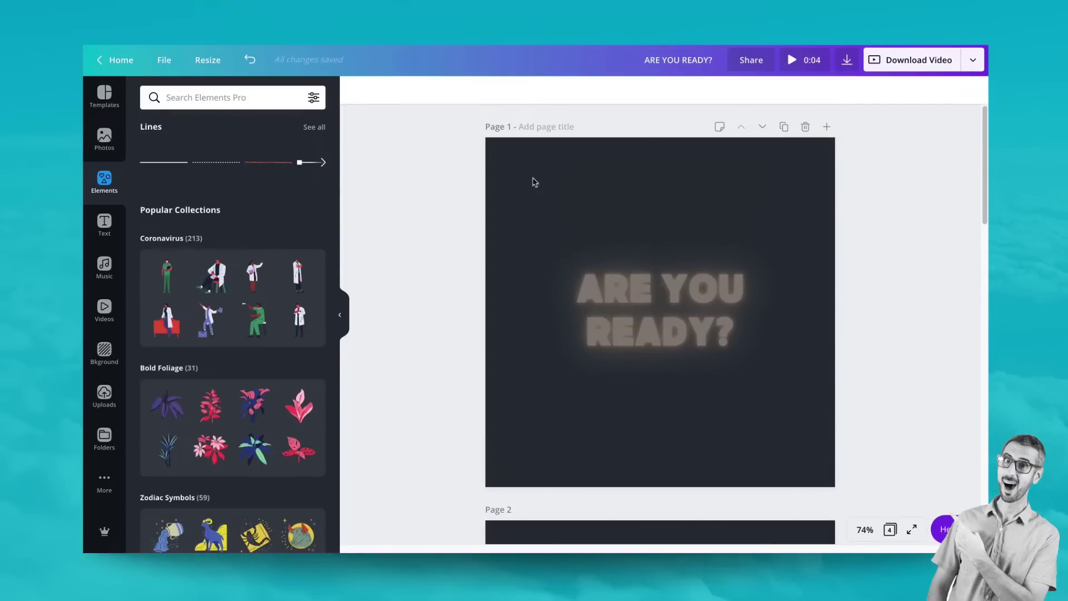
Step: Select page 1 again, scroll through the design, and preview the full animation once more
{"action": "left_click", "coordinate": [673, 204]}
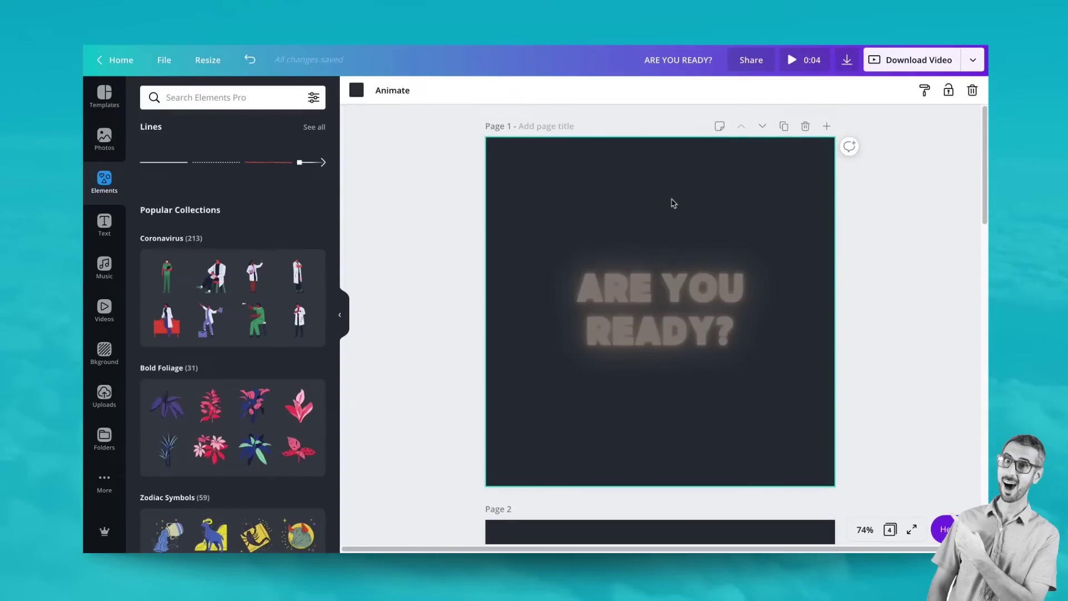
{"action": "scroll", "coordinate": [673, 204], "scroll_direction": "down", "scroll_amount": 10}
{"action": "scroll", "coordinate": [672, 201], "scroll_direction": "down", "scroll_amount": 13}
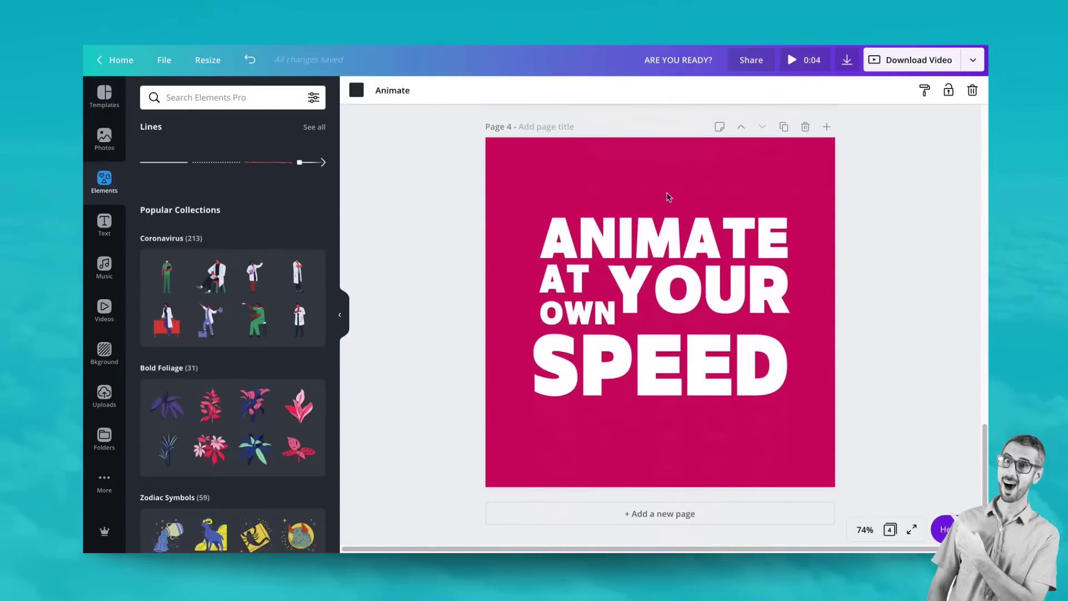
{"action": "scroll", "coordinate": [670, 197], "scroll_direction": "up", "scroll_amount": 7}
{"action": "scroll", "coordinate": [668, 199], "scroll_direction": "up", "scroll_amount": 14}
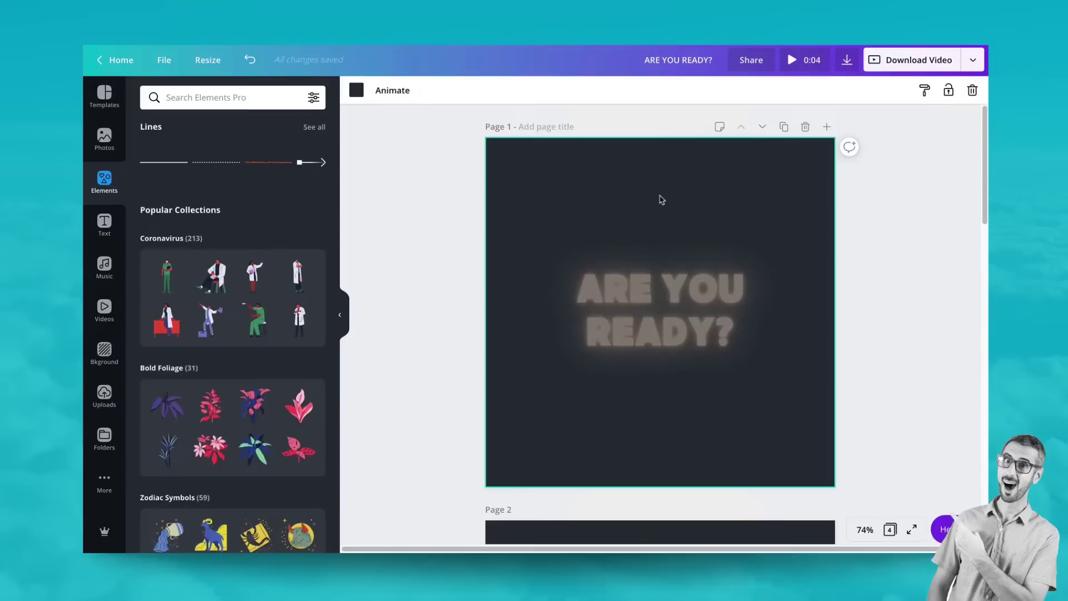
{"action": "scroll", "coordinate": [661, 197], "scroll_direction": "down", "scroll_amount": 1}
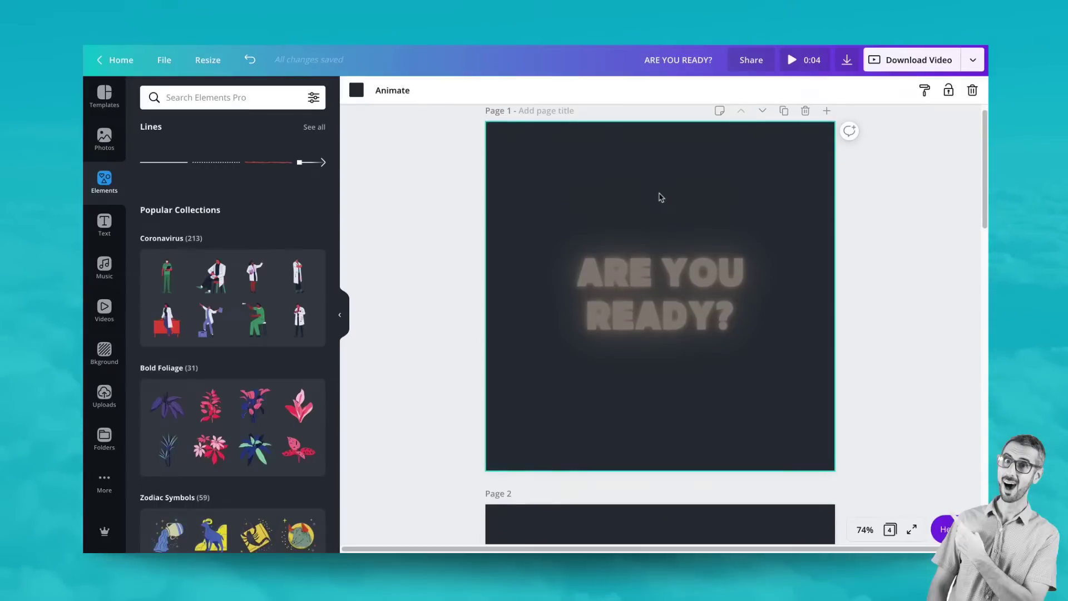
{"action": "scroll", "coordinate": [661, 197], "scroll_direction": "up", "scroll_amount": 1}
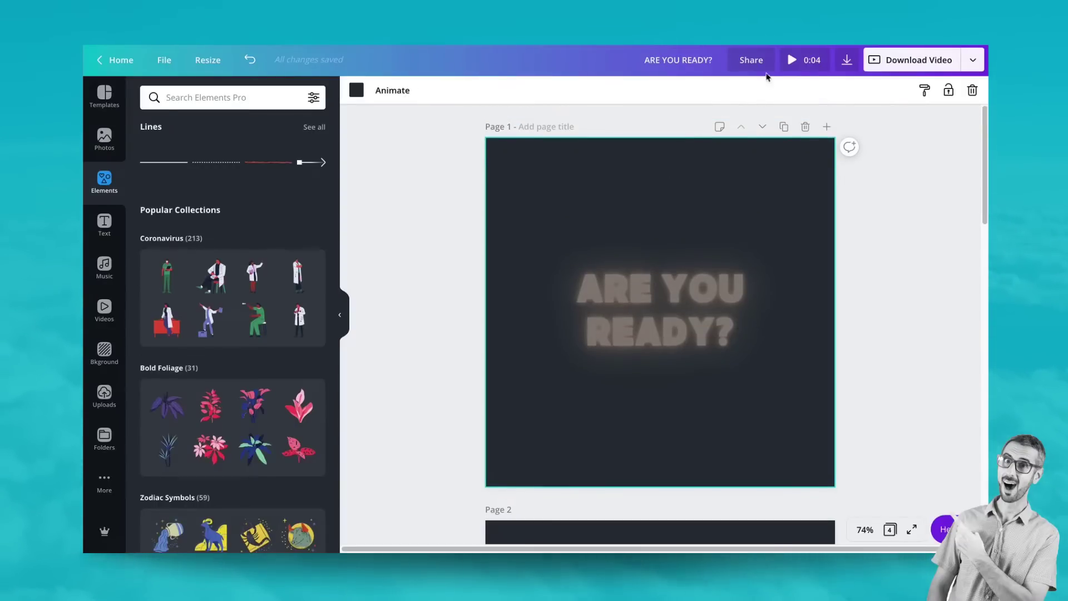
{"action": "left_click", "coordinate": [793, 64]}
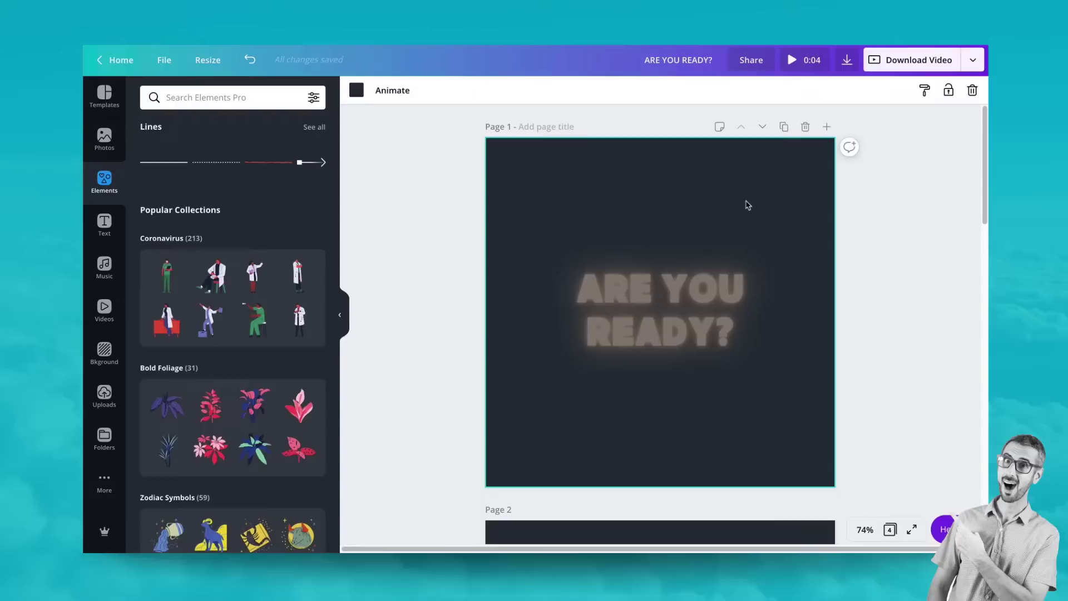
Step: Inspect the ARE YOU READY? text on pages 1 and 2, then THIS and FOR on page 3
{"action": "left_click", "coordinate": [677, 319]}
{"action": "scroll", "coordinate": [683, 301], "scroll_direction": "down", "scroll_amount": 2}
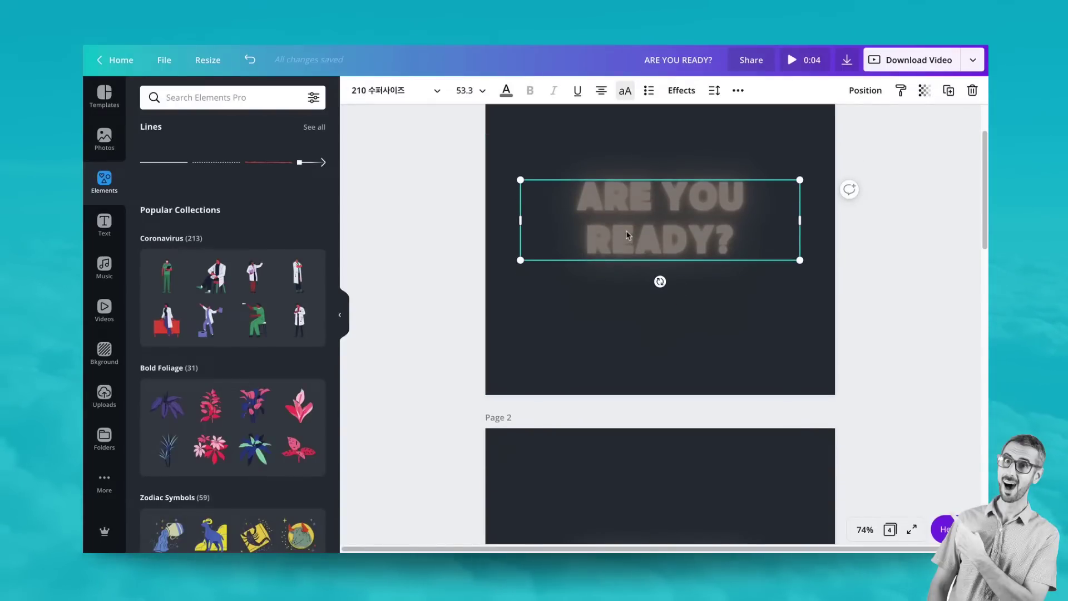
{"action": "scroll", "coordinate": [627, 234], "scroll_direction": "down", "scroll_amount": 6}
{"action": "left_click", "coordinate": [655, 365]}
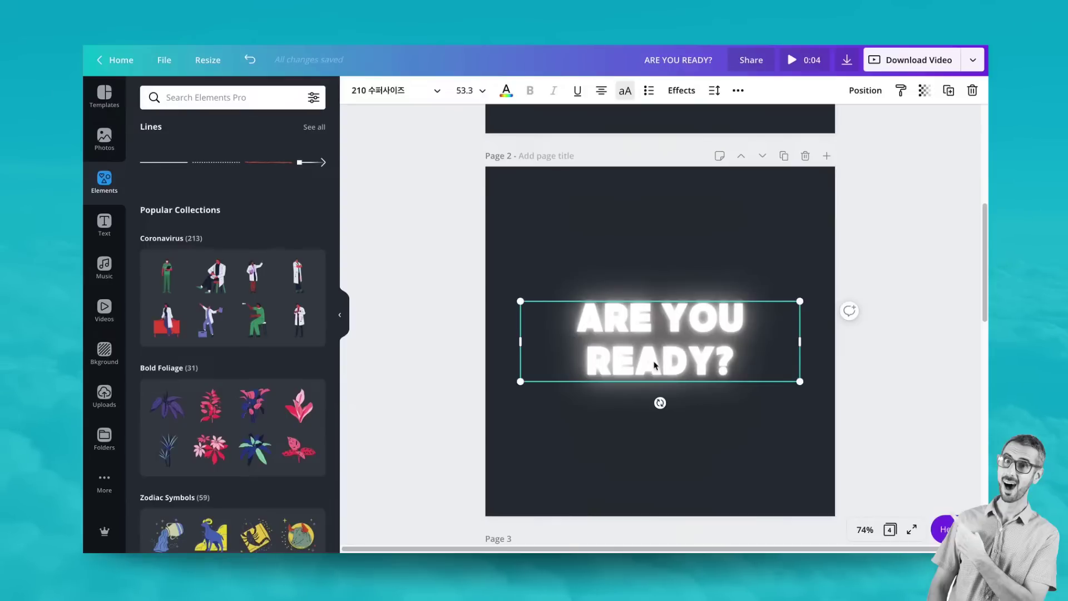
{"action": "scroll", "coordinate": [655, 365], "scroll_direction": "down", "scroll_amount": 8}
{"action": "left_click", "coordinate": [655, 332]}
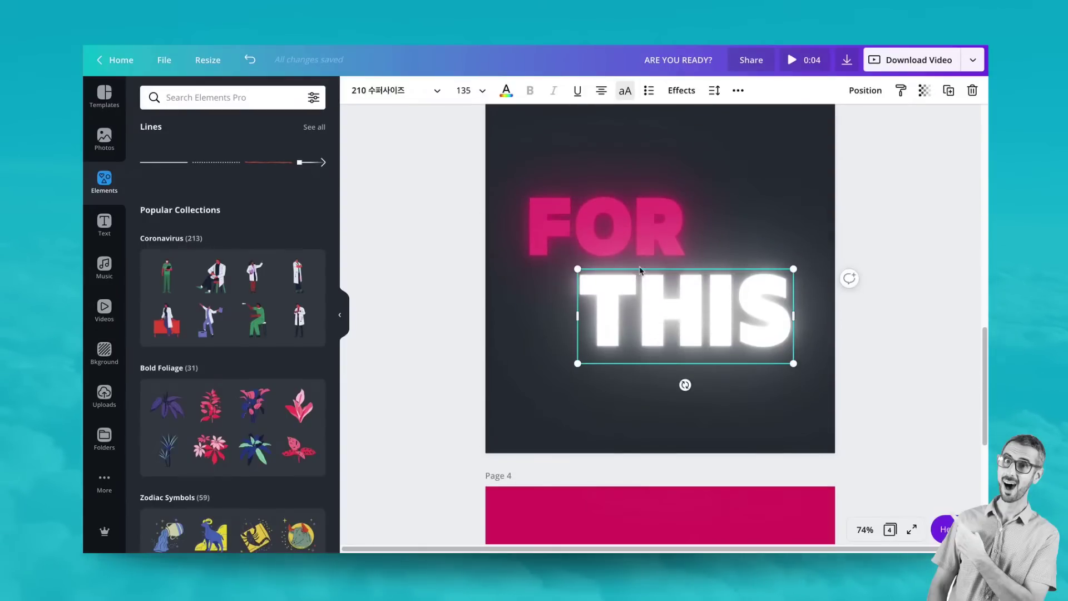
{"action": "left_click", "coordinate": [634, 240]}
Step: Inspect page 4's ANIMATE, YOUR, AT, OWN and SPEED text elements
{"action": "scroll", "coordinate": [632, 256], "scroll_direction": "down", "scroll_amount": 6}
{"action": "left_click", "coordinate": [631, 257]}
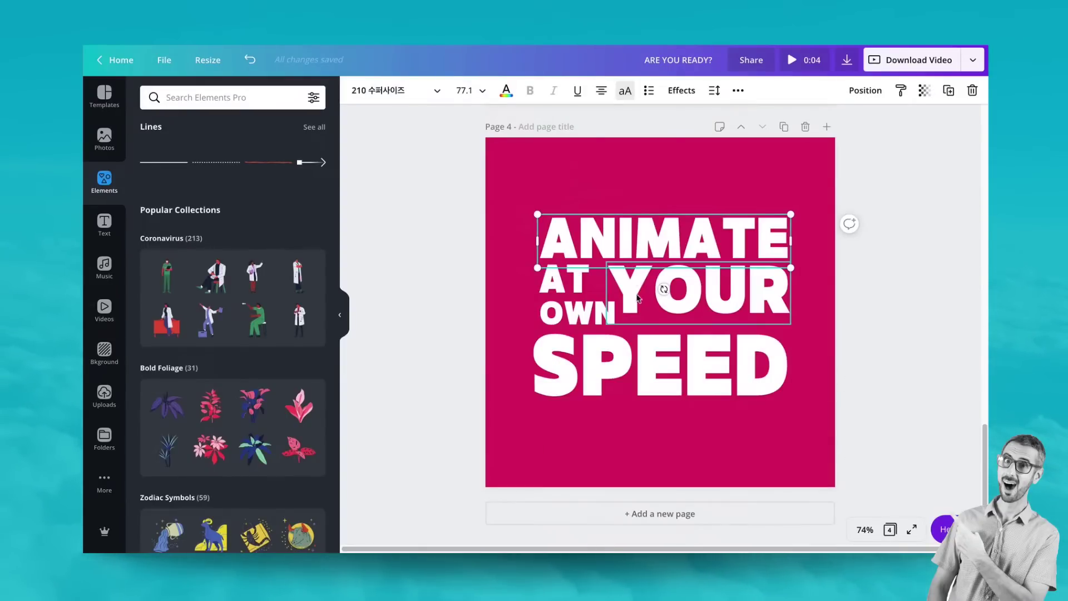
{"action": "left_click", "coordinate": [696, 289]}
{"action": "left_click", "coordinate": [565, 281]}
{"action": "left_click", "coordinate": [578, 314]}
{"action": "left_click", "coordinate": [631, 374]}
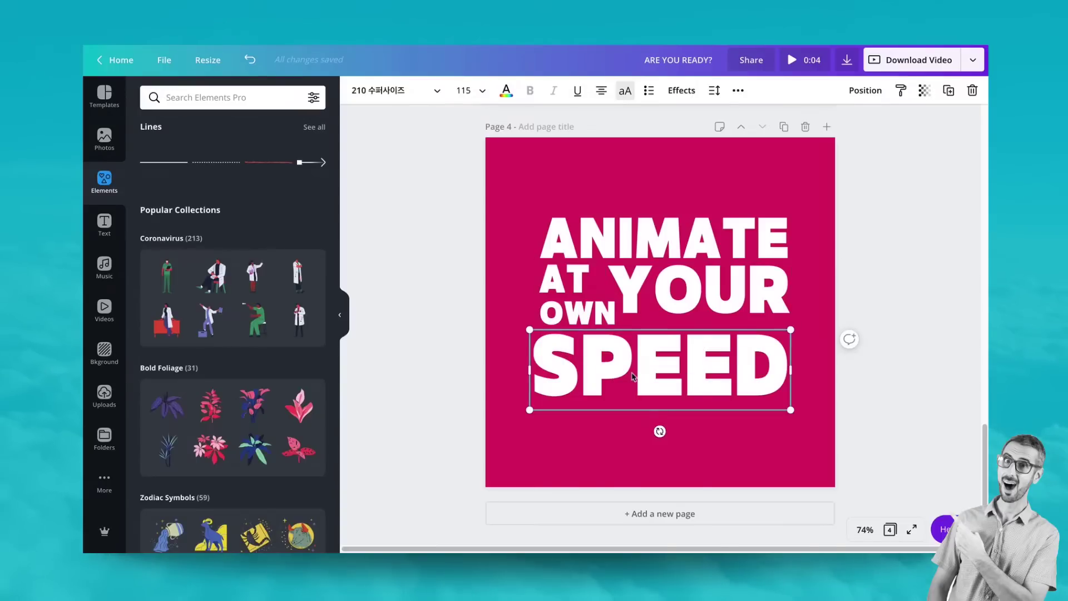
{"action": "scroll", "coordinate": [632, 374], "scroll_direction": "up", "scroll_amount": 20}
Step: Reselect page 1's ARE YOU READY? text and view its text effects settings
{"action": "left_click", "coordinate": [638, 271]}
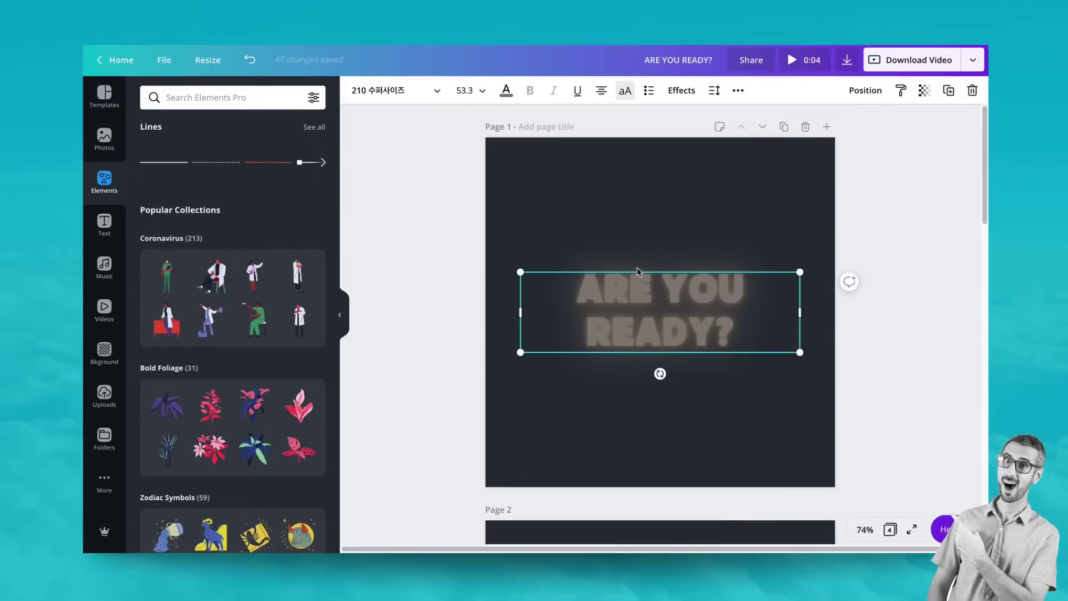
{"action": "key", "text": "Escape"}
{"action": "left_click", "coordinate": [674, 283]}
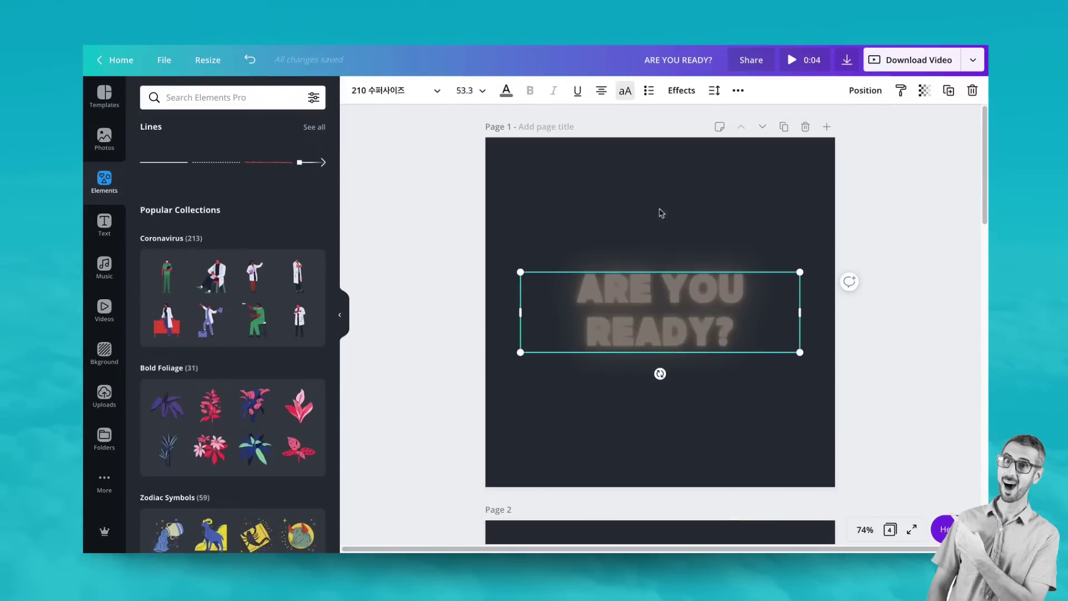
{"action": "left_click", "coordinate": [682, 90]}
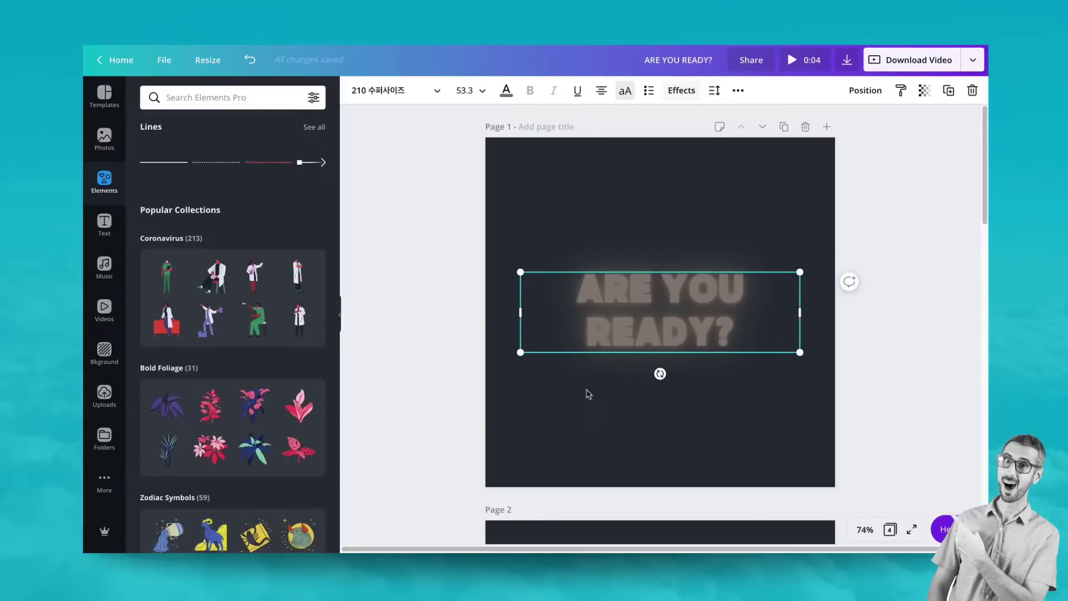
Step: Nudge page 2's glowing ARE YOU READY? text into place, then select page 2 itself
{"action": "scroll", "coordinate": [556, 399], "scroll_direction": "down", "scroll_amount": 5}
{"action": "left_click", "coordinate": [637, 436]}
{"action": "mouse_move", "coordinate": [637, 441]}
{"action": "left_mouse_down"}
{"action": "mouse_move", "coordinate": [628, 458]}
{"action": "mouse_move", "coordinate": [642, 450]}
{"action": "mouse_move", "coordinate": [636, 440]}
{"action": "left_mouse_up"}
{"action": "scroll", "coordinate": [404, 155], "scroll_direction": "down", "scroll_amount": 2}
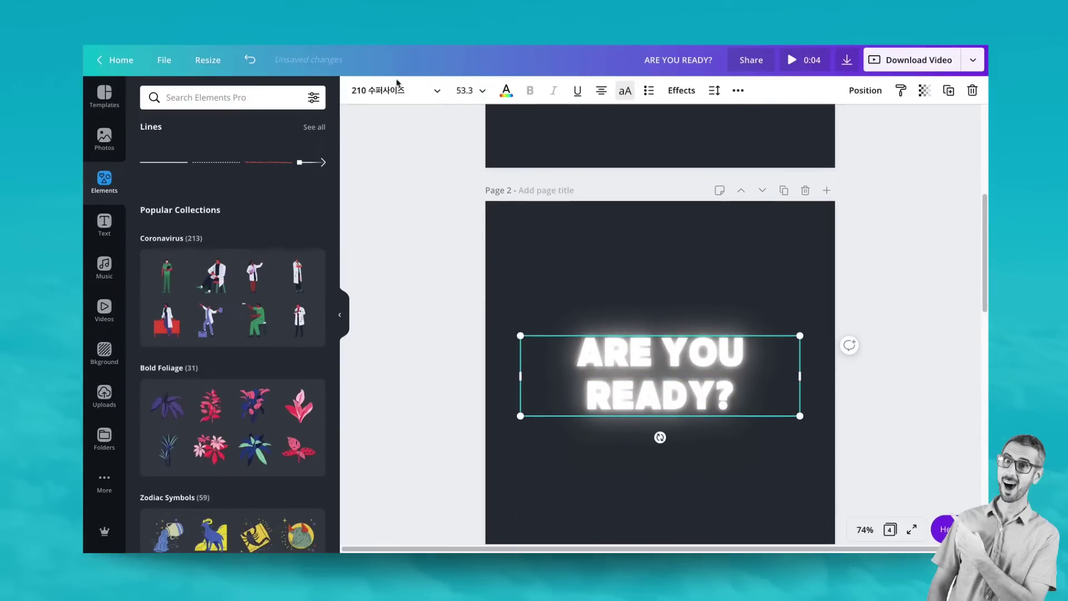
{"action": "left_click", "coordinate": [553, 288]}
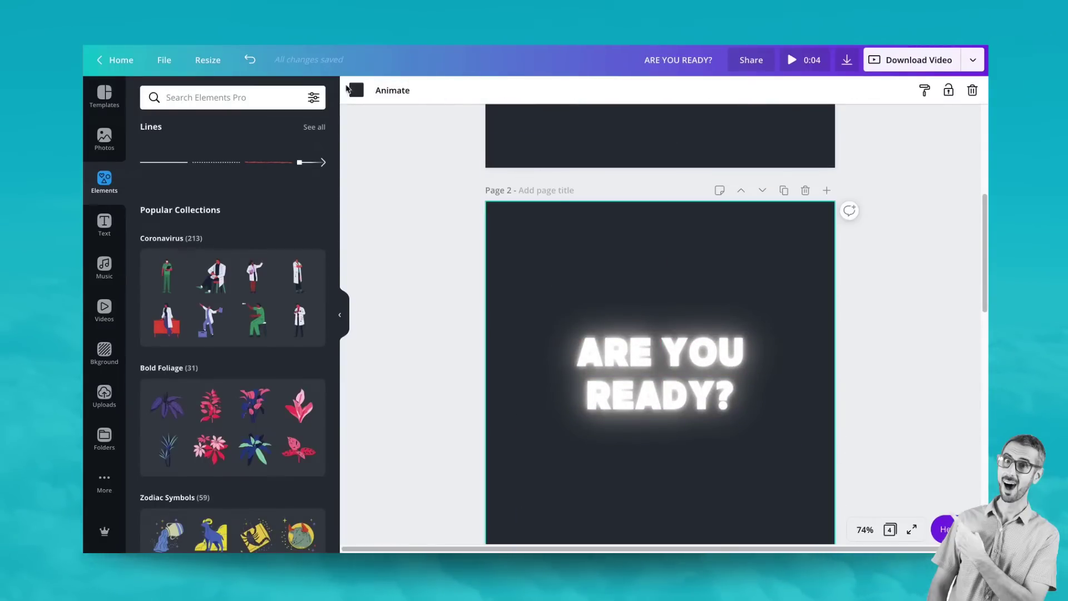
Step: Get page 2 itself selected instead of its ARE YOU READY? text
{"action": "left_click", "coordinate": [389, 95]}
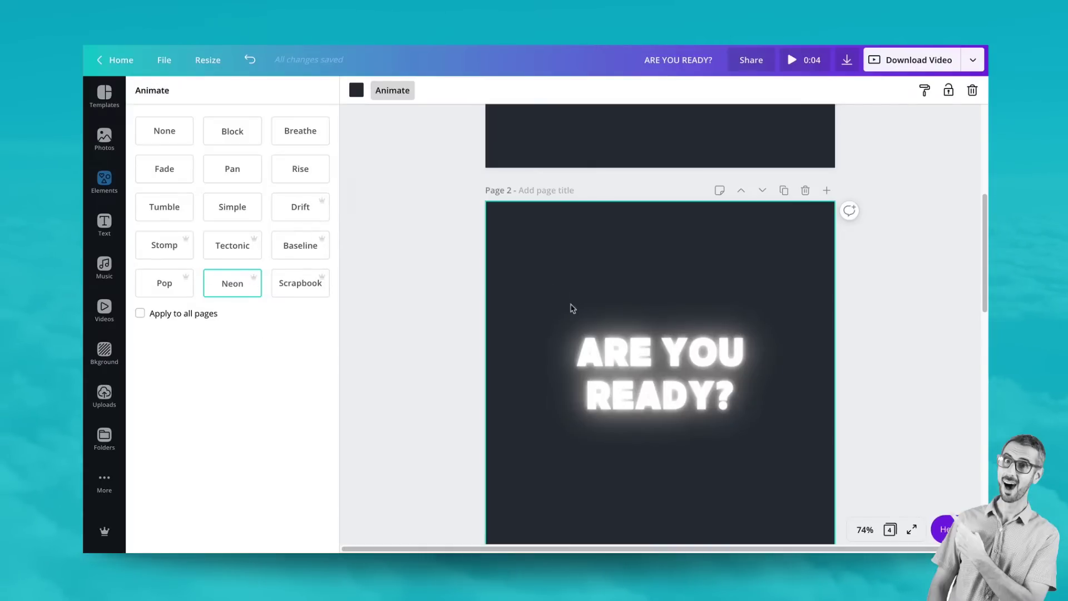
{"action": "left_click_drag", "start_coordinate": [557, 260], "coordinate": [616, 274]}
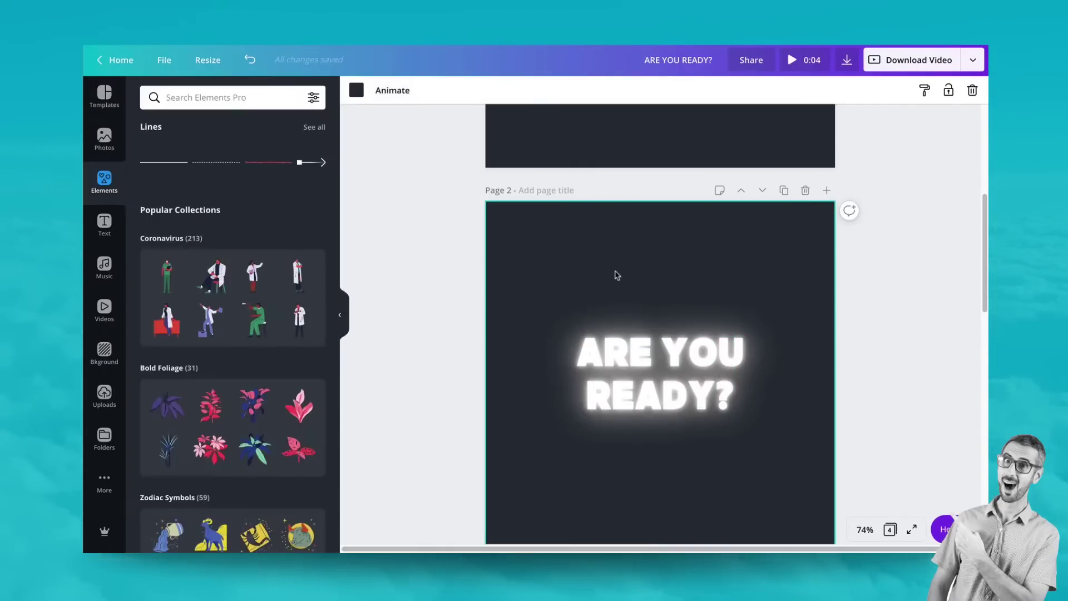
{"action": "left_click", "coordinate": [662, 366]}
{"action": "left_click", "coordinate": [625, 299]}
Step: Apply the Neon page animation to page 2
{"action": "left_click", "coordinate": [392, 91]}
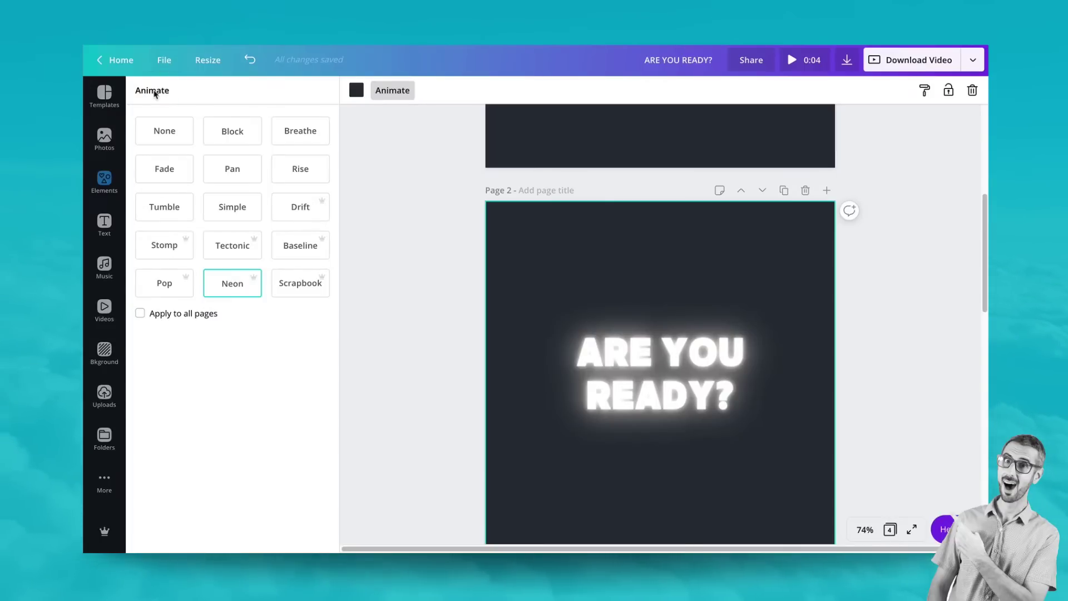
{"action": "left_click", "coordinate": [453, 247]}
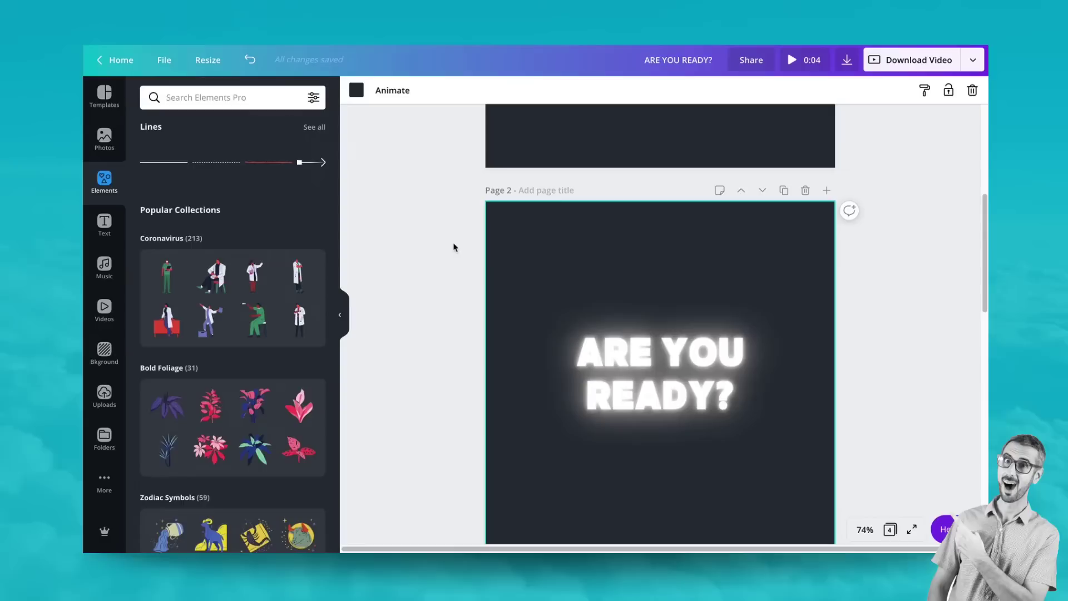
{"action": "left_click", "coordinate": [391, 90]}
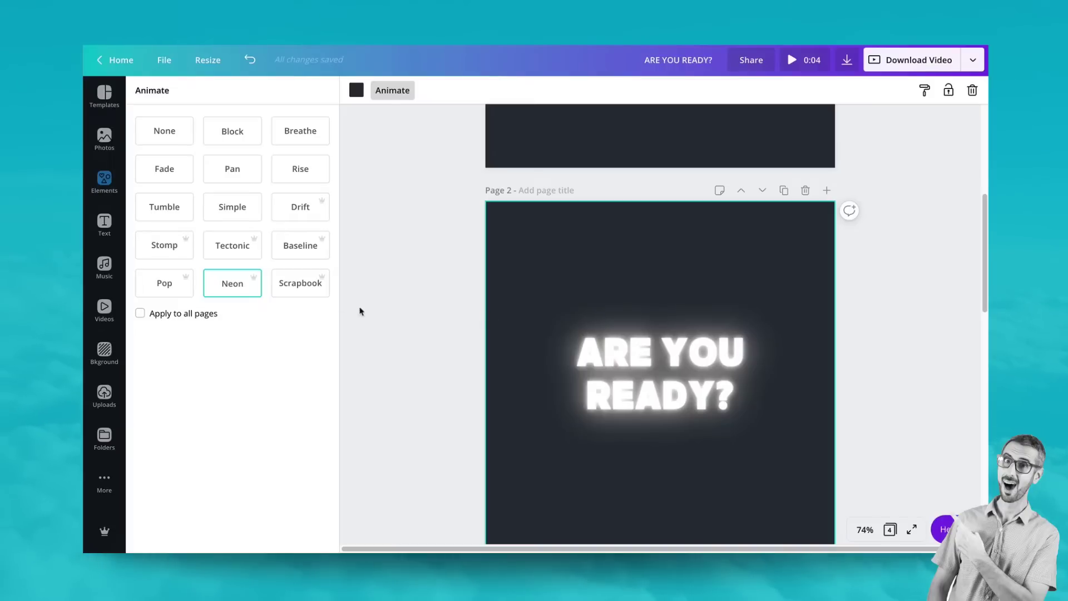
{"action": "left_click", "coordinate": [231, 295]}
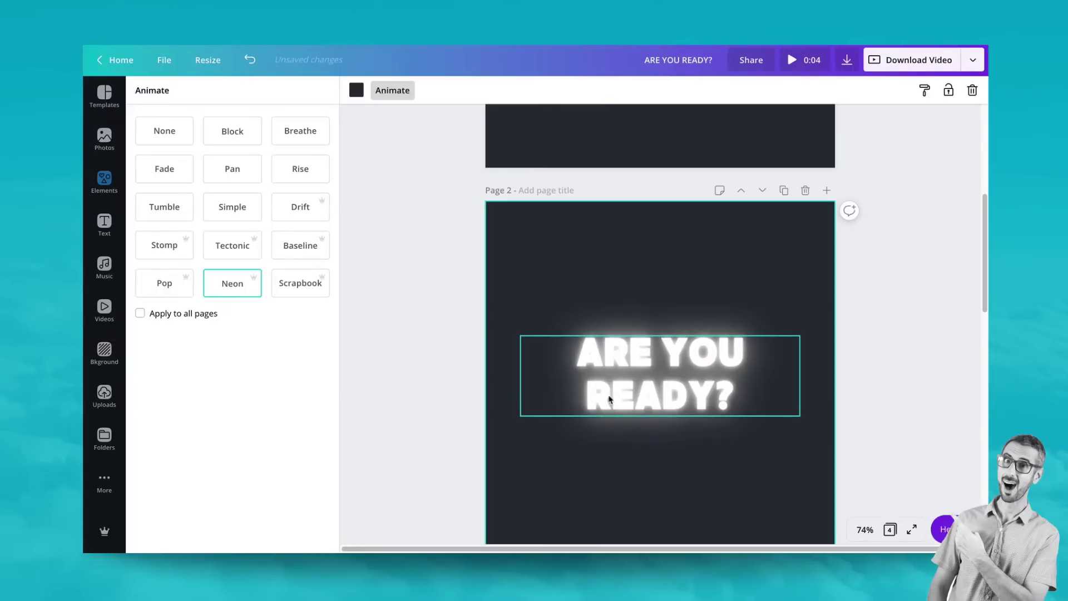
Step: Scroll through pages 3 and 4 to check their animations, then back up to page 1
{"action": "scroll", "coordinate": [611, 400], "scroll_direction": "down", "scroll_amount": 4}
{"action": "scroll", "coordinate": [609, 402], "scroll_direction": "down", "scroll_amount": 2}
{"action": "scroll", "coordinate": [608, 408], "scroll_direction": "up", "scroll_amount": 5}
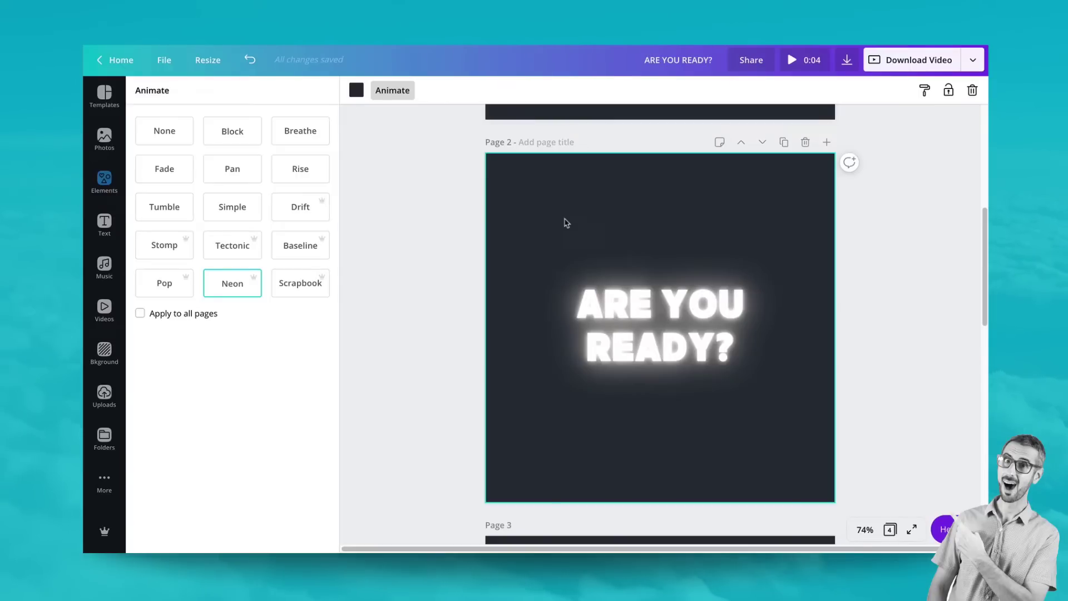
{"action": "scroll", "coordinate": [568, 228], "scroll_direction": "down", "scroll_amount": 10}
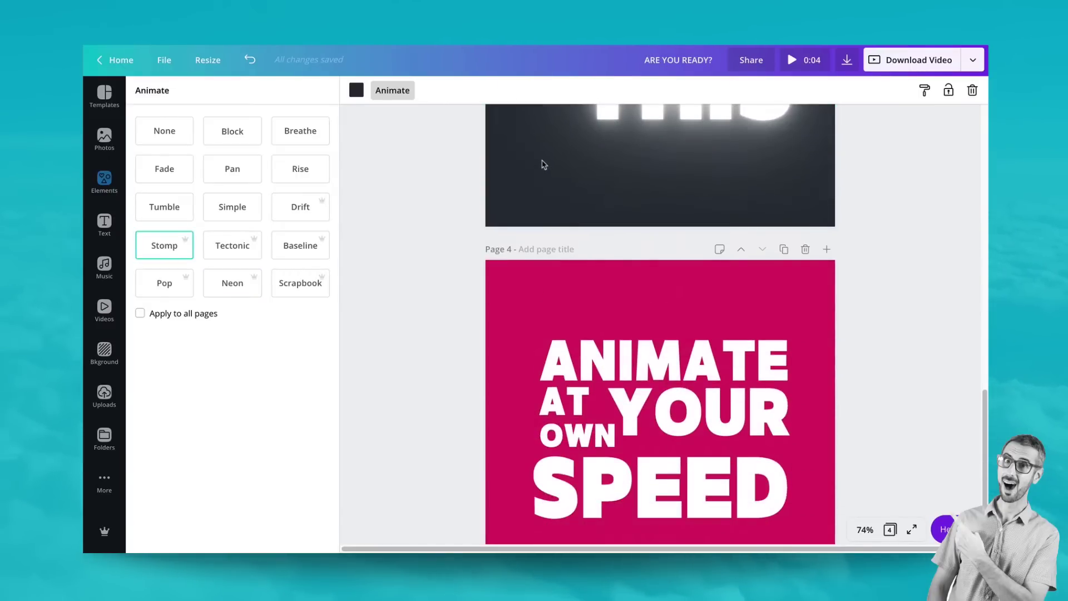
{"action": "scroll", "coordinate": [543, 167], "scroll_direction": "up", "scroll_amount": 12}
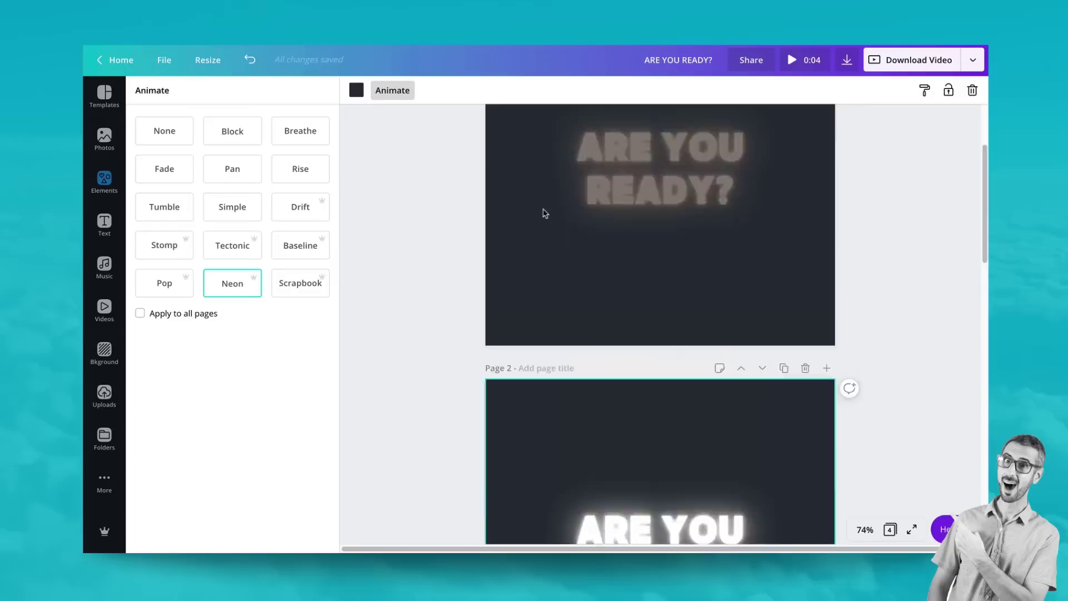
{"action": "scroll", "coordinate": [544, 211], "scroll_direction": "up", "scroll_amount": 3}
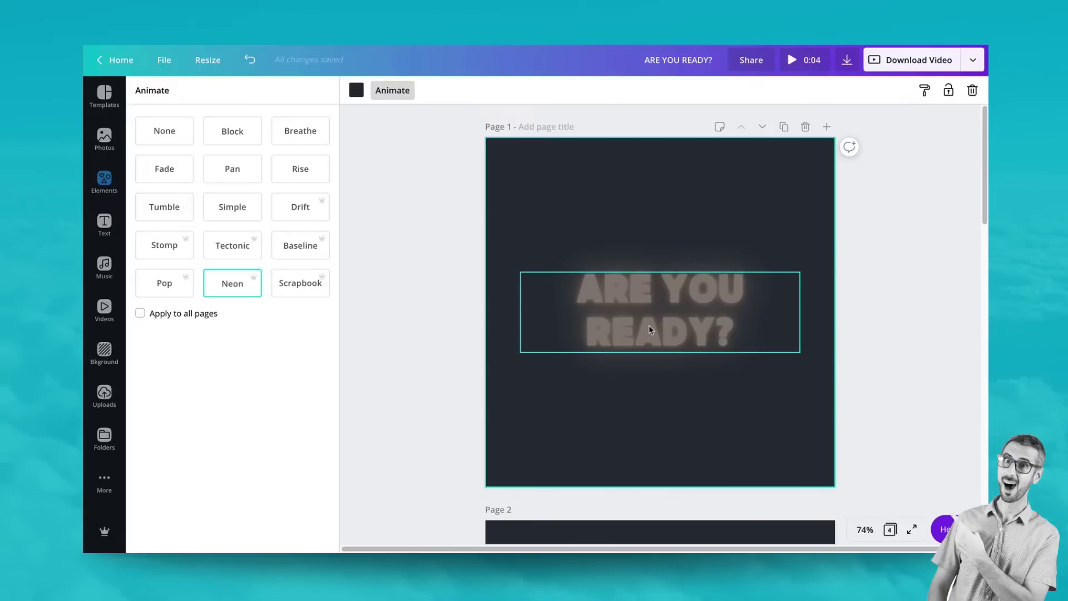
Step: Add the first Aerial Shots bridge clip from Videos to page 1
{"action": "left_click", "coordinate": [105, 309]}
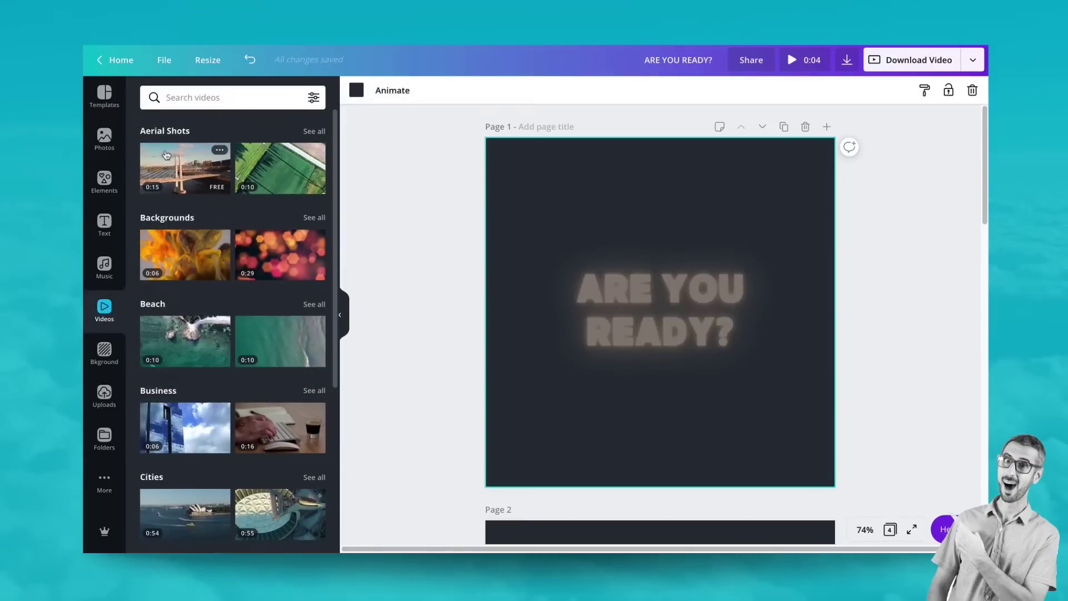
{"action": "scroll", "coordinate": [367, 418], "scroll_direction": "down", "scroll_amount": 5}
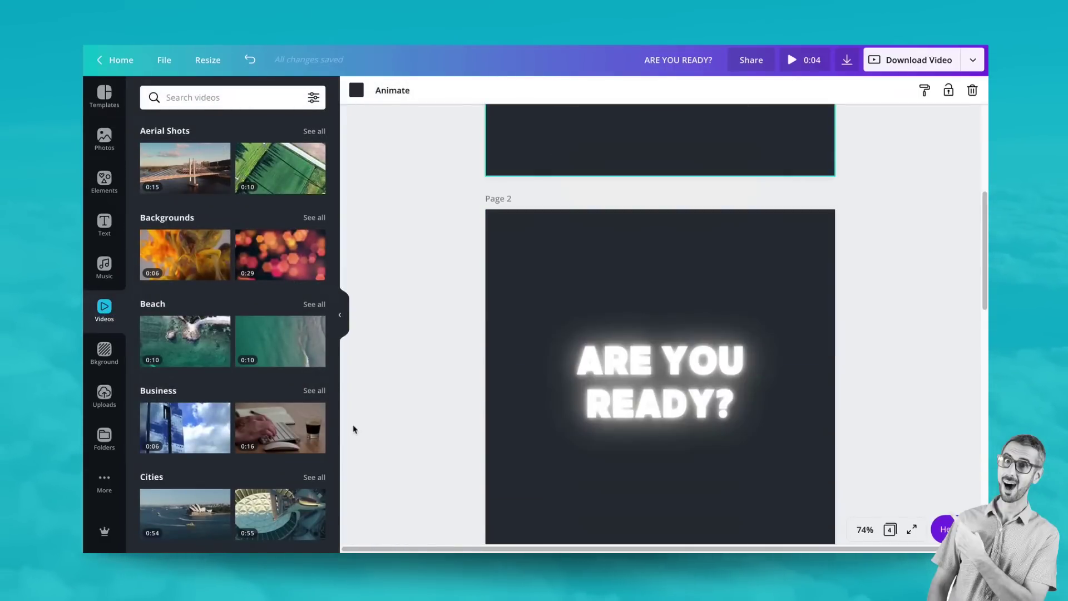
{"action": "scroll", "coordinate": [354, 429], "scroll_direction": "up", "scroll_amount": 5}
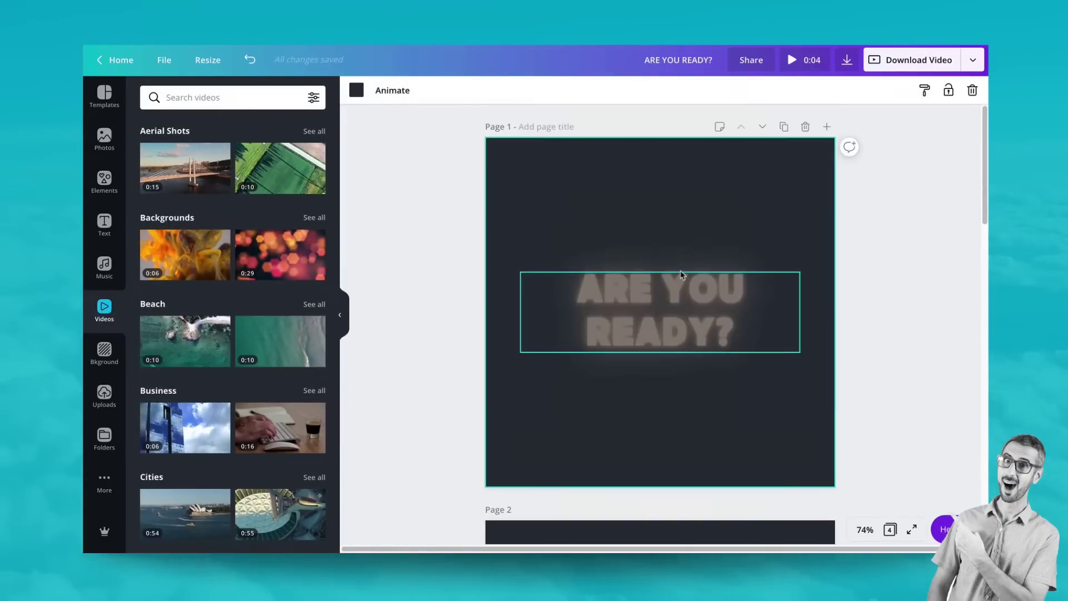
{"action": "left_click", "coordinate": [191, 165]}
Step: Move the bridge video down and shrink it into page 1's bottom-right corner
{"action": "left_click_drag", "start_coordinate": [578, 279], "coordinate": [607, 294]}
{"action": "left_click", "coordinate": [574, 240]}
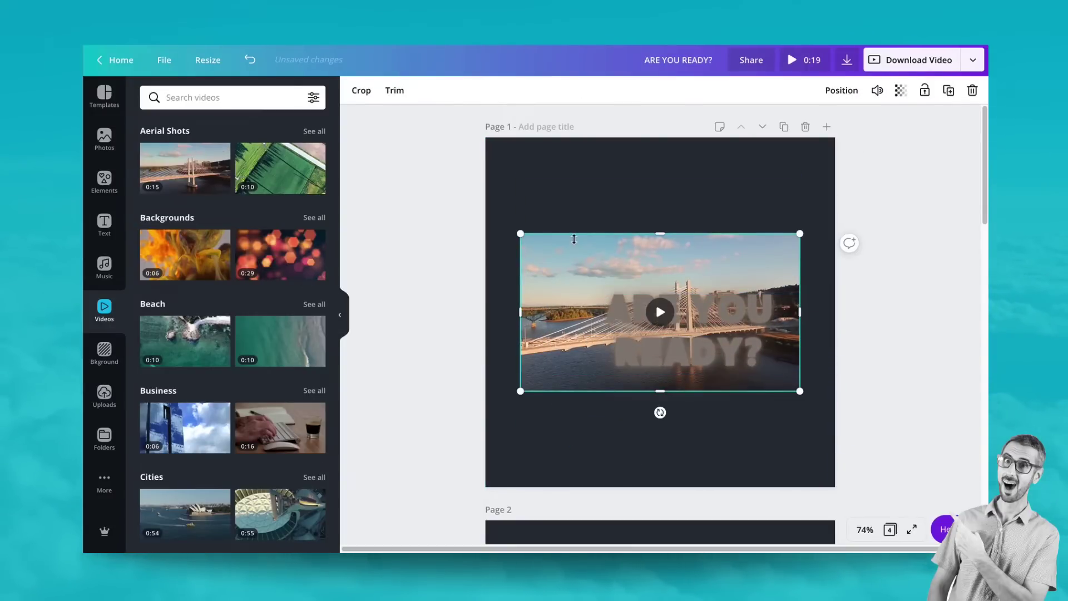
{"action": "left_click_drag", "start_coordinate": [575, 239], "coordinate": [722, 453]}
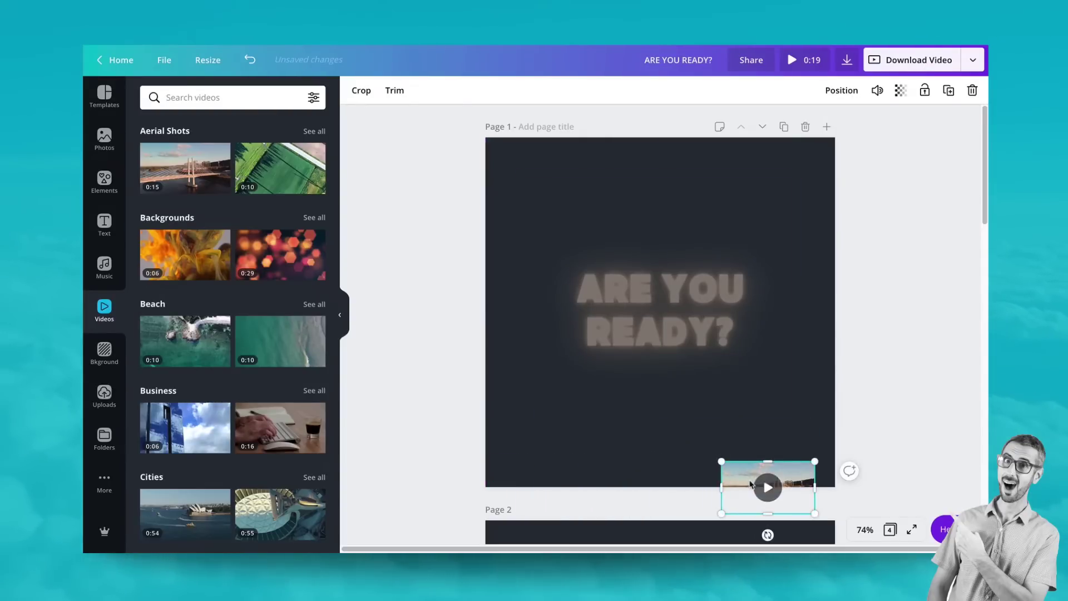
{"action": "left_click_drag", "start_coordinate": [757, 484], "coordinate": [754, 449]}
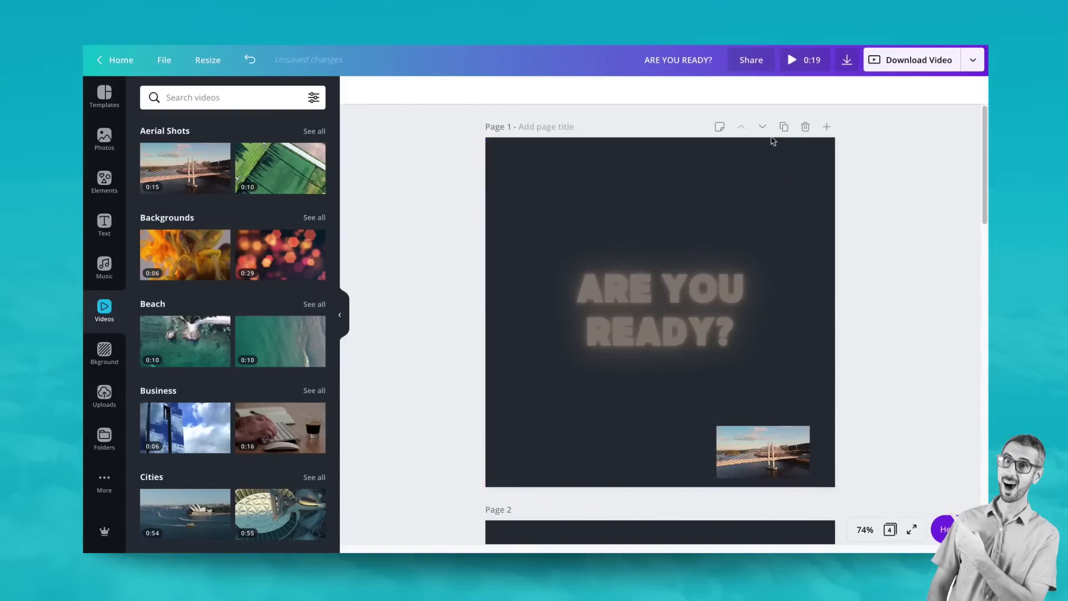
{"action": "left_click", "coordinate": [793, 62]}
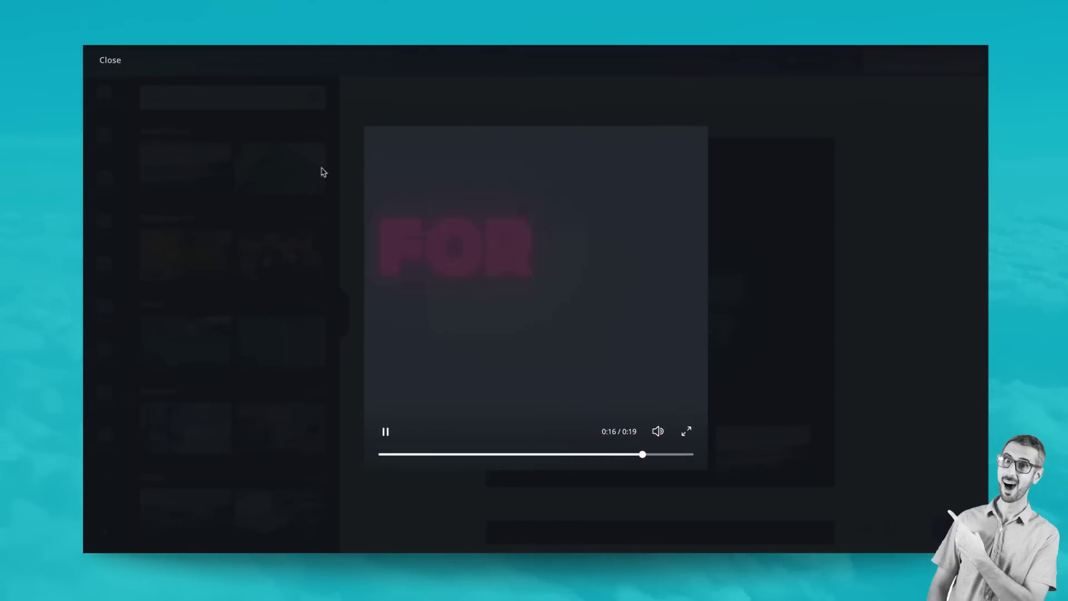
{"action": "left_click", "coordinate": [109, 59]}
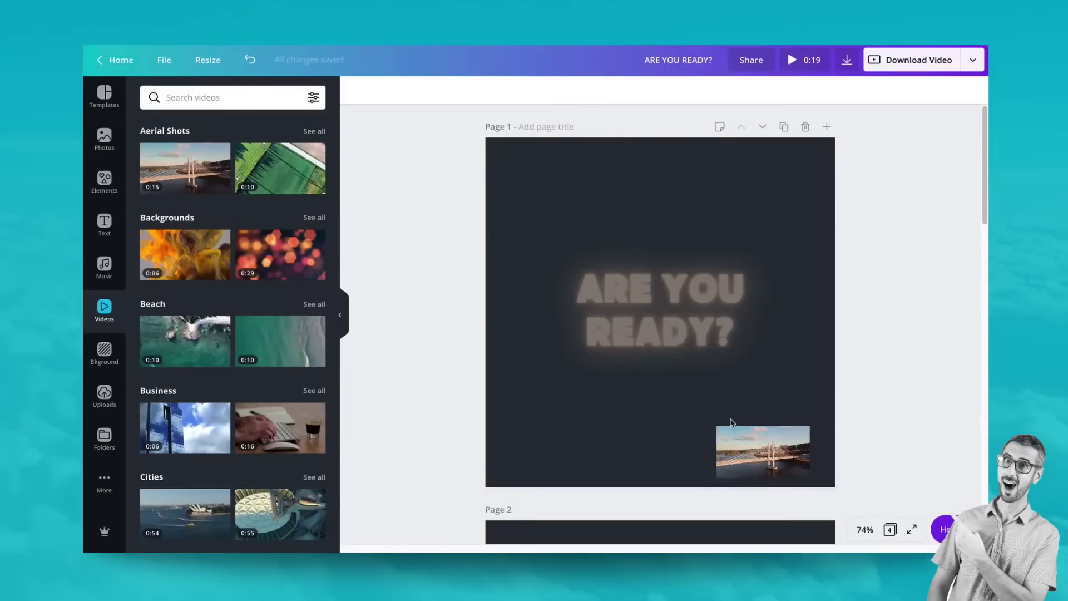
Step: Trim page 1's bridge video to about 2.0 s and preview the 0:05 design
{"action": "left_click", "coordinate": [737, 442]}
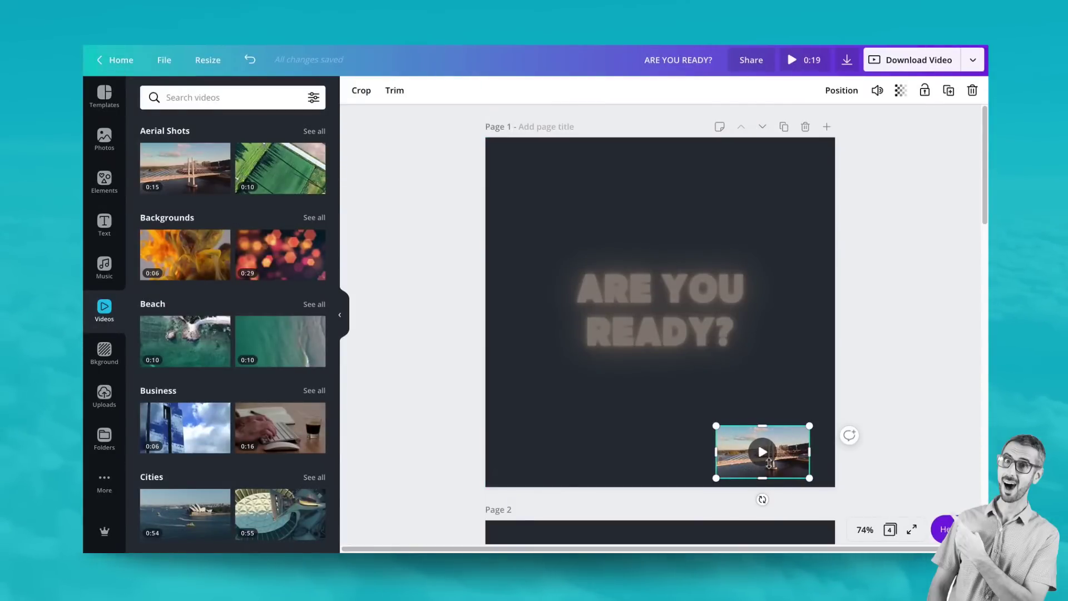
{"action": "left_click", "coordinate": [396, 92]}
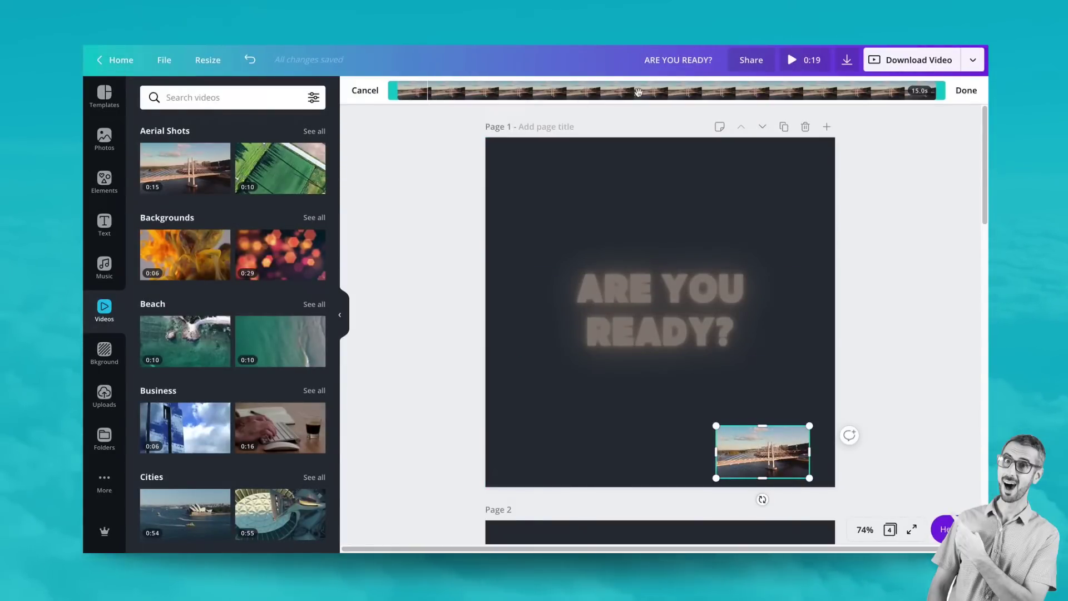
{"action": "left_click_drag", "start_coordinate": [944, 91], "coordinate": [456, 78]}
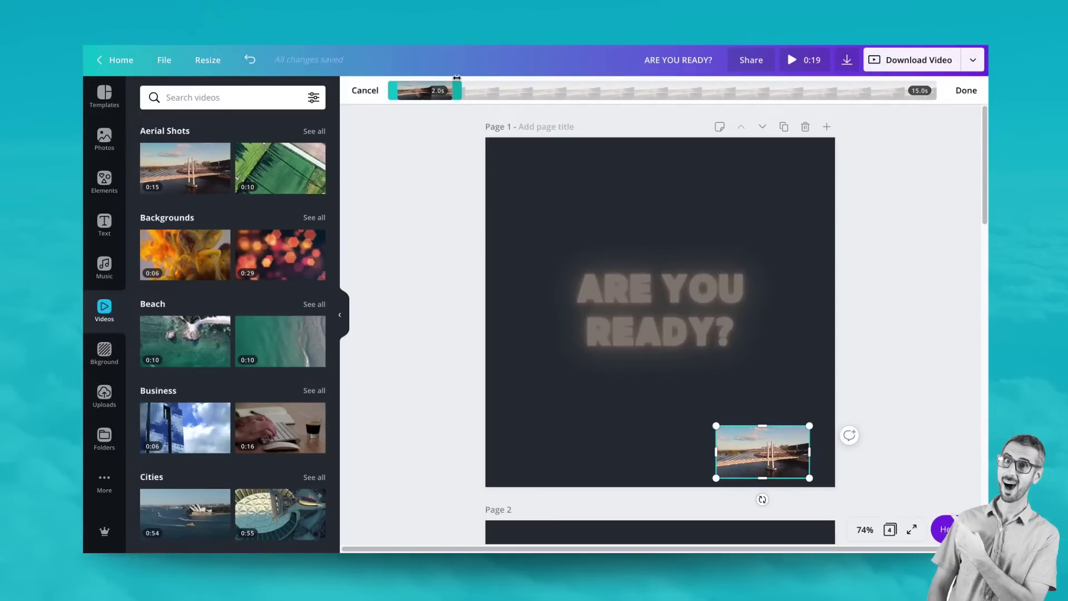
{"action": "left_click", "coordinate": [967, 90]}
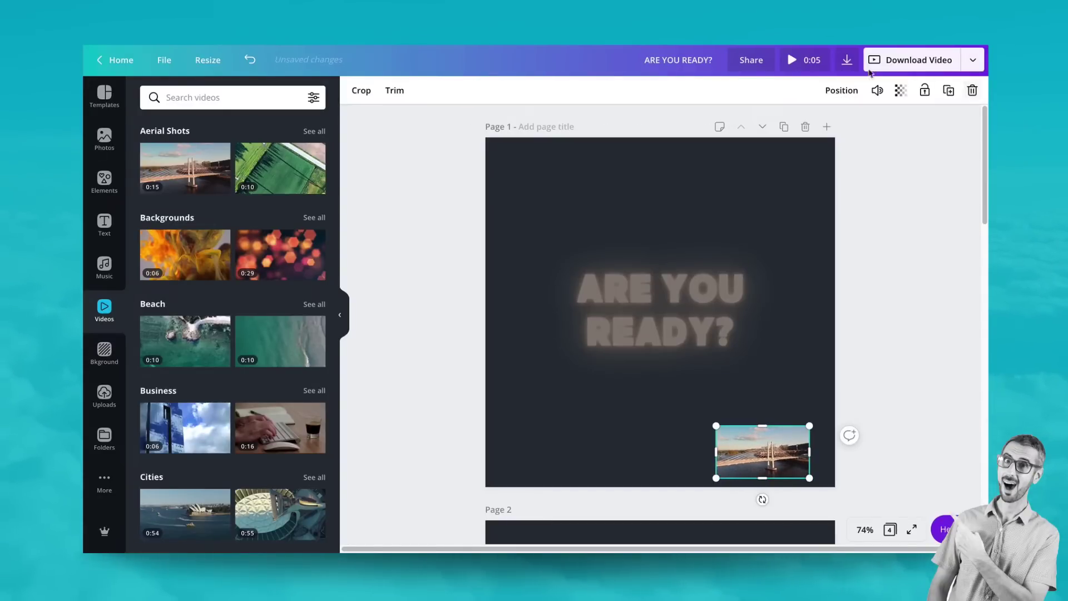
{"action": "left_click", "coordinate": [802, 60]}
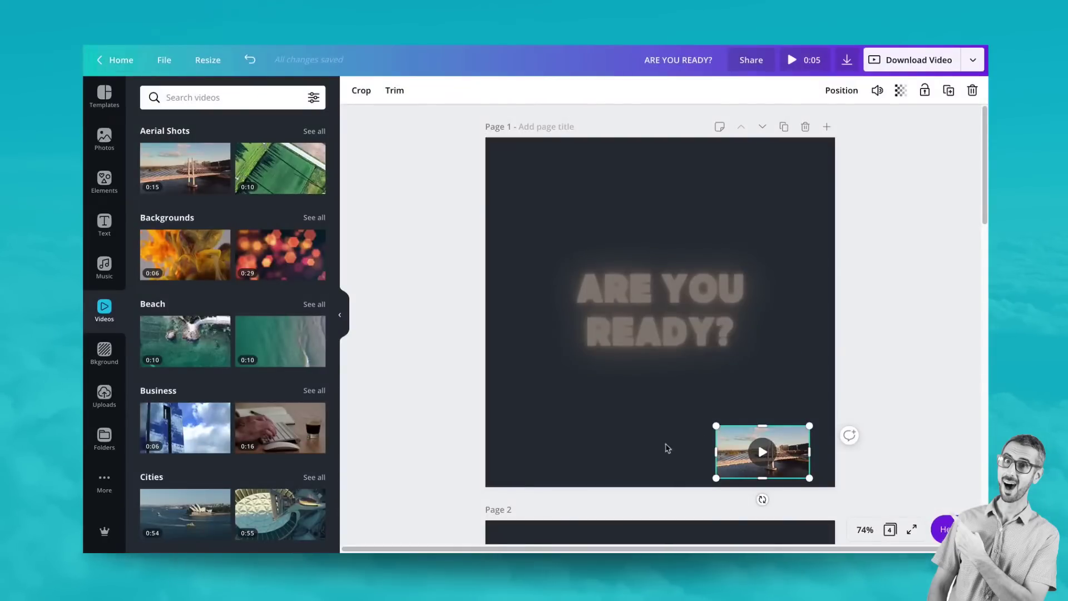
Step: Set the bridge video's transparency to 0
{"action": "mouse_move", "coordinate": [731, 439]}
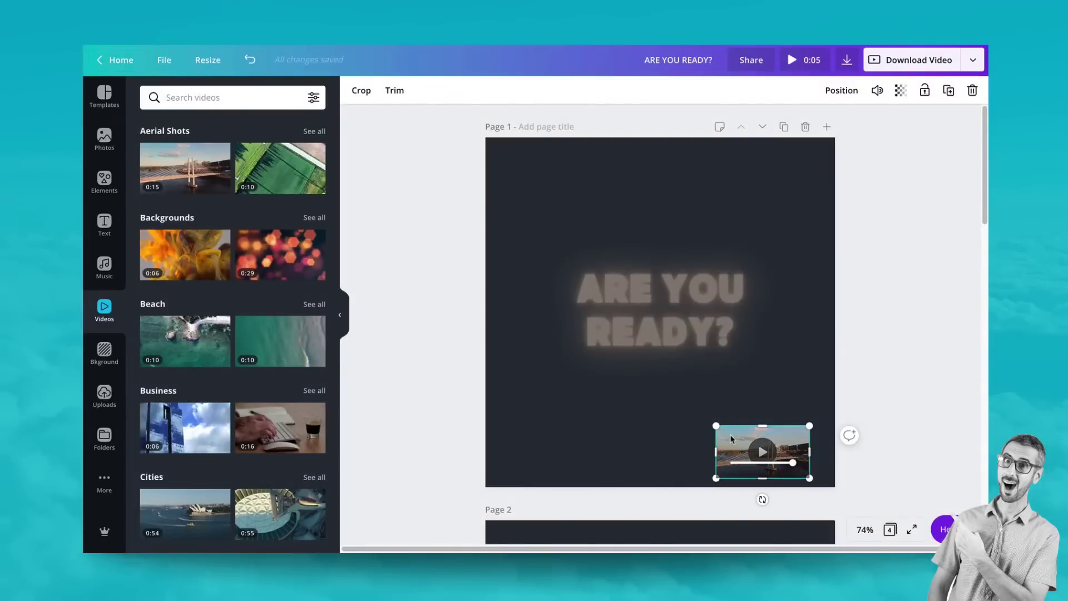
{"action": "left_click", "coordinate": [901, 92]}
{"action": "left_click_drag", "start_coordinate": [868, 122], "coordinate": [716, 127]}
{"action": "left_click", "coordinate": [876, 330]}
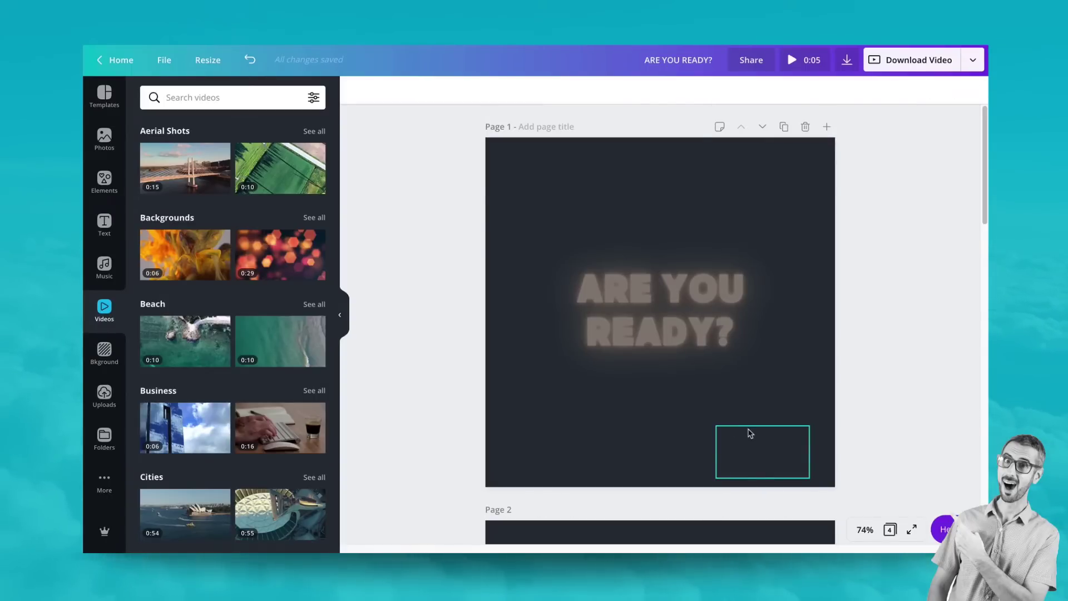
Step: Reselect the hidden clip, using undo and redo to keep it in the bottom-left corner
{"action": "left_click", "coordinate": [750, 434]}
{"action": "left_click", "coordinate": [515, 418]}
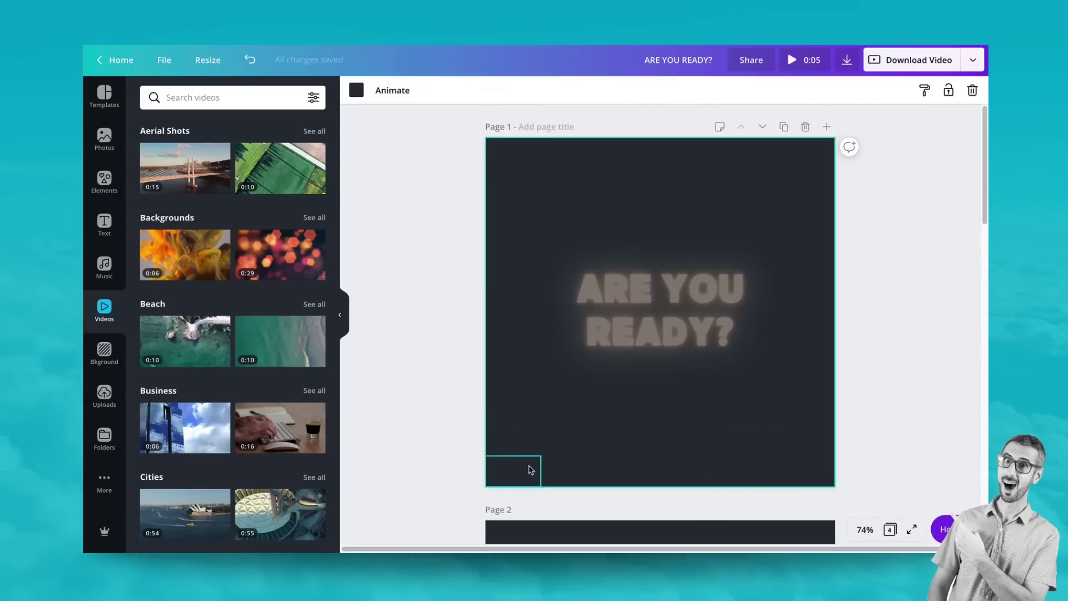
{"action": "left_click", "coordinate": [530, 470]}
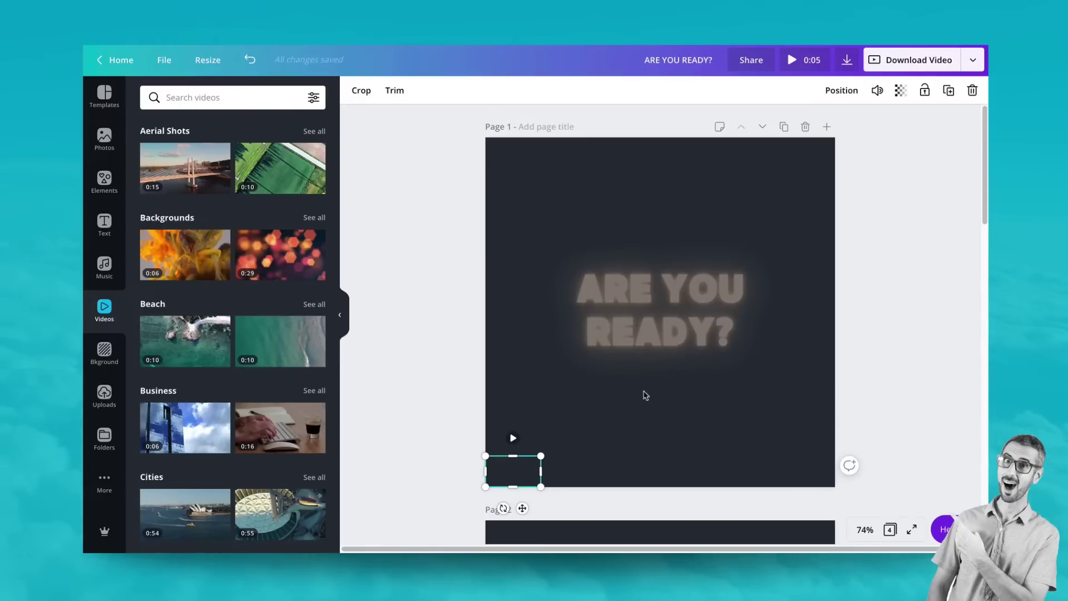
{"action": "key", "text": "ctrl+z"}
{"action": "left_click", "coordinate": [772, 459]}
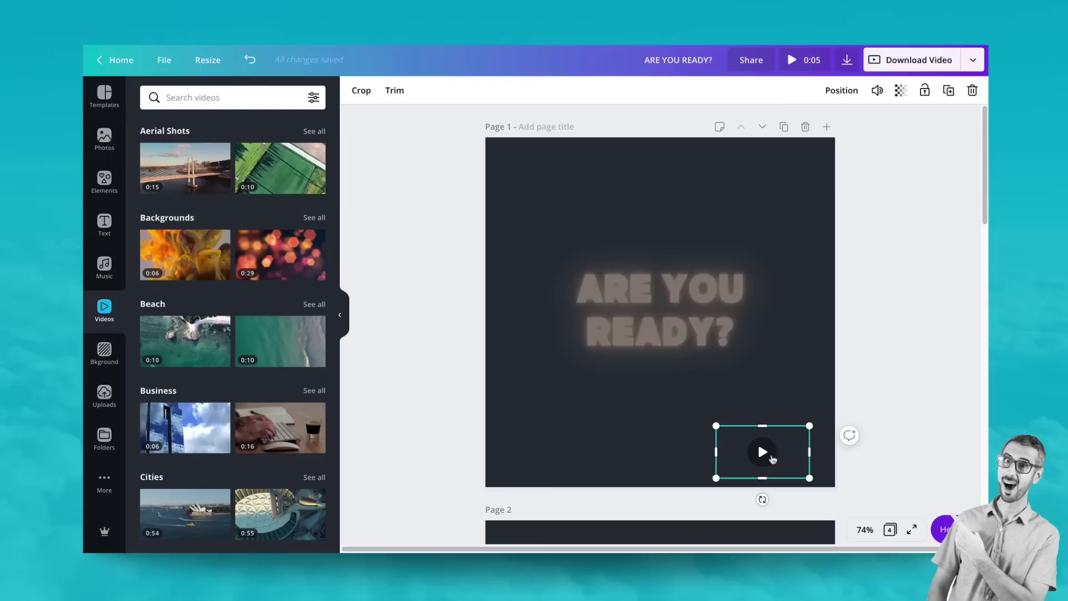
{"action": "key", "text": "ctrl+y"}
{"action": "left_click", "coordinate": [506, 461]}
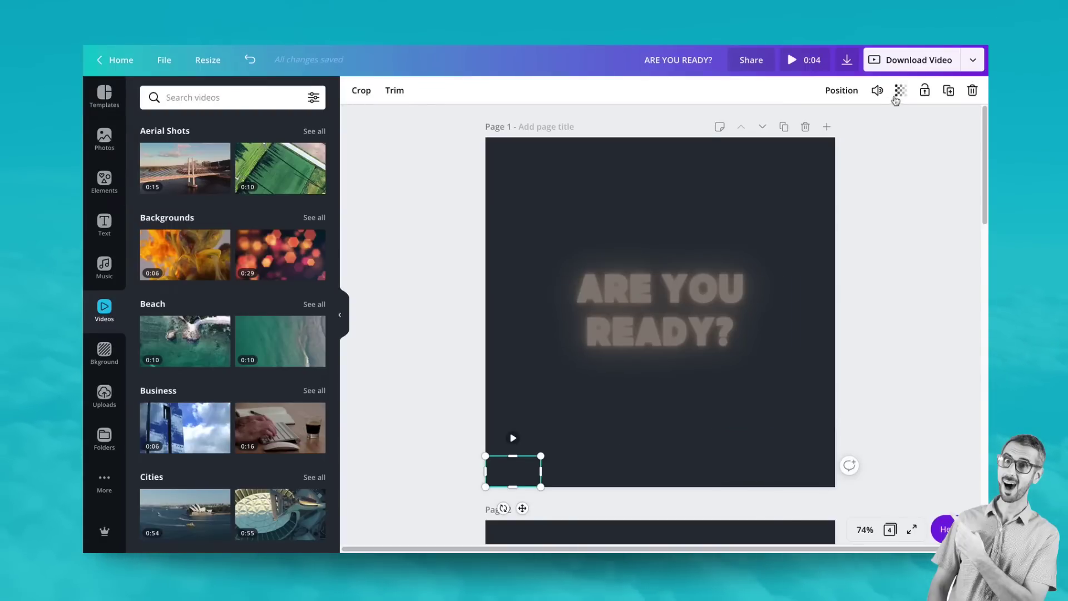
Step: Confirm the clip's transparency stays at 0 and open its trim timeline
{"action": "left_click", "coordinate": [900, 92]}
{"action": "left_click_drag", "start_coordinate": [885, 121], "coordinate": [761, 140]}
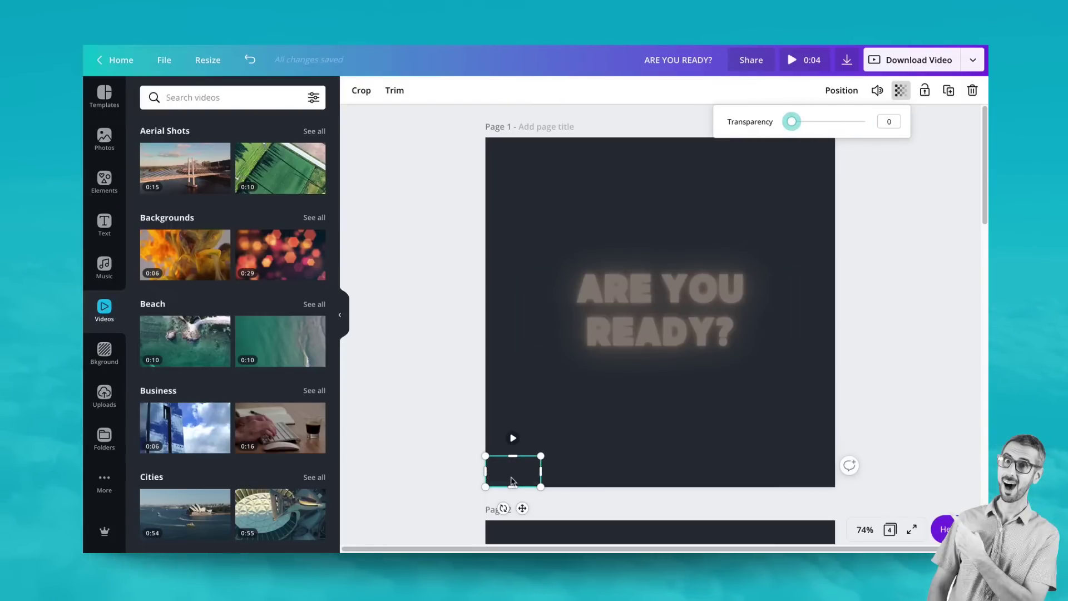
{"action": "left_click", "coordinate": [392, 95]}
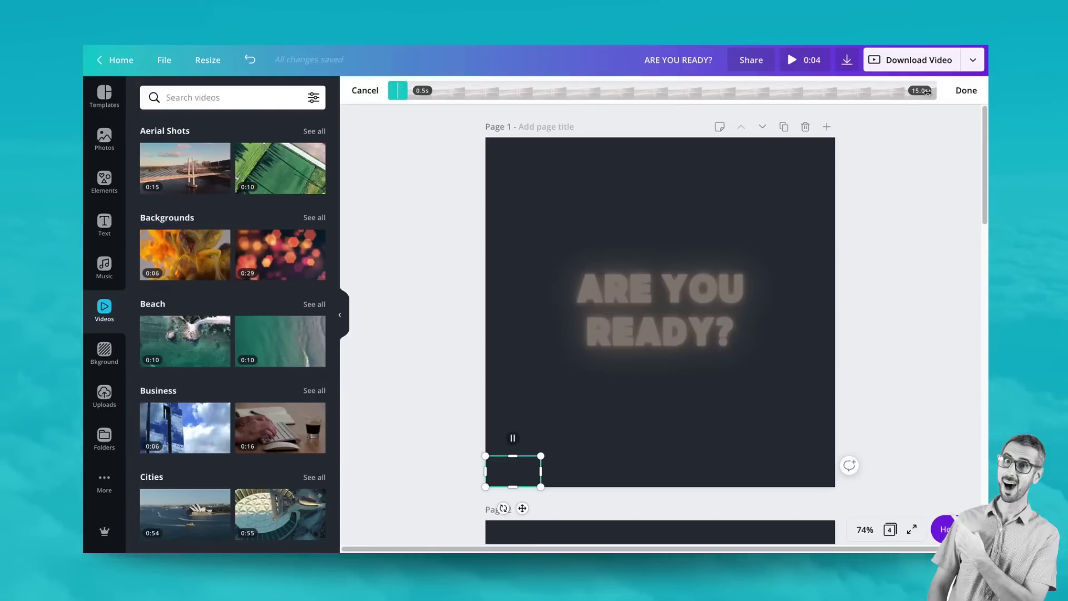
Step: Scroll the canvas while reviewing the clip's 0.5 s trim range
{"action": "scroll", "coordinate": [226, 453], "scroll_direction": "down", "scroll_amount": 4}
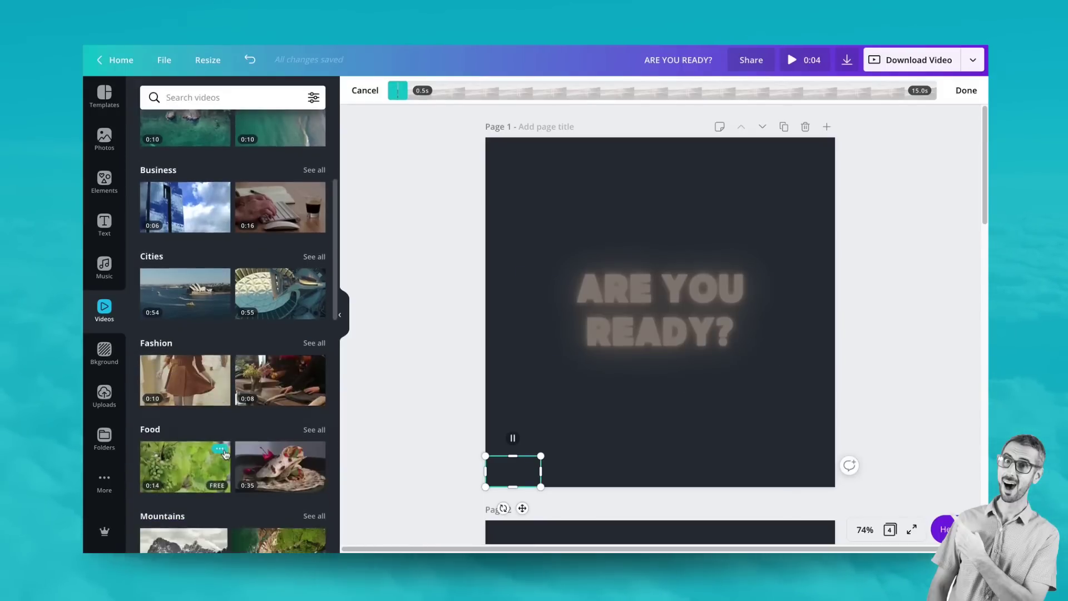
{"action": "scroll", "coordinate": [226, 453], "scroll_direction": "down", "scroll_amount": 5}
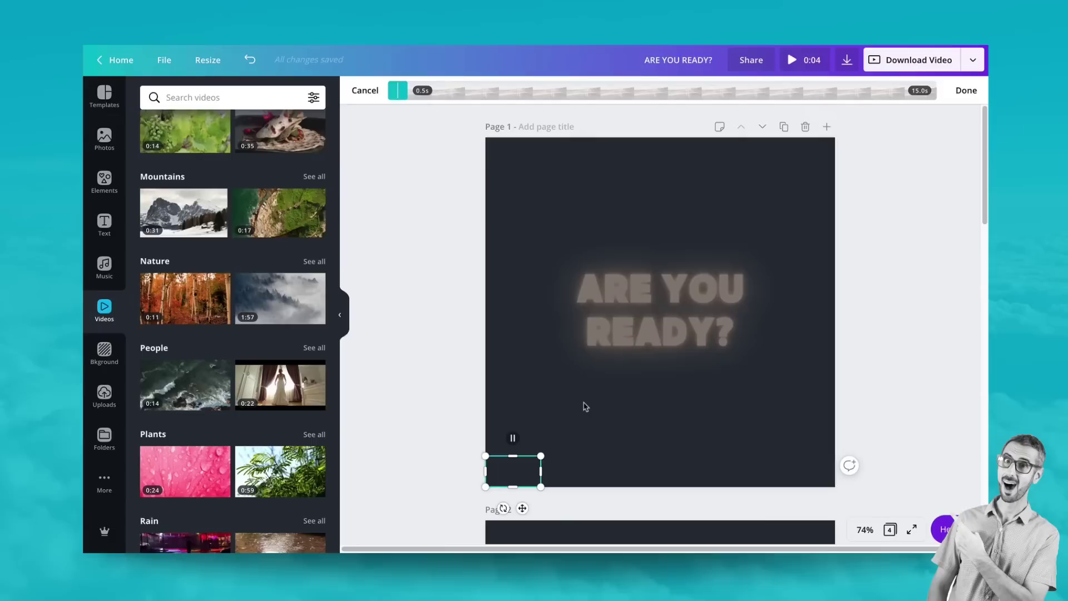
Step: Leave page 1's trimmer, then check the trim length of page 2's hidden corner clip
{"action": "left_click", "coordinate": [679, 391]}
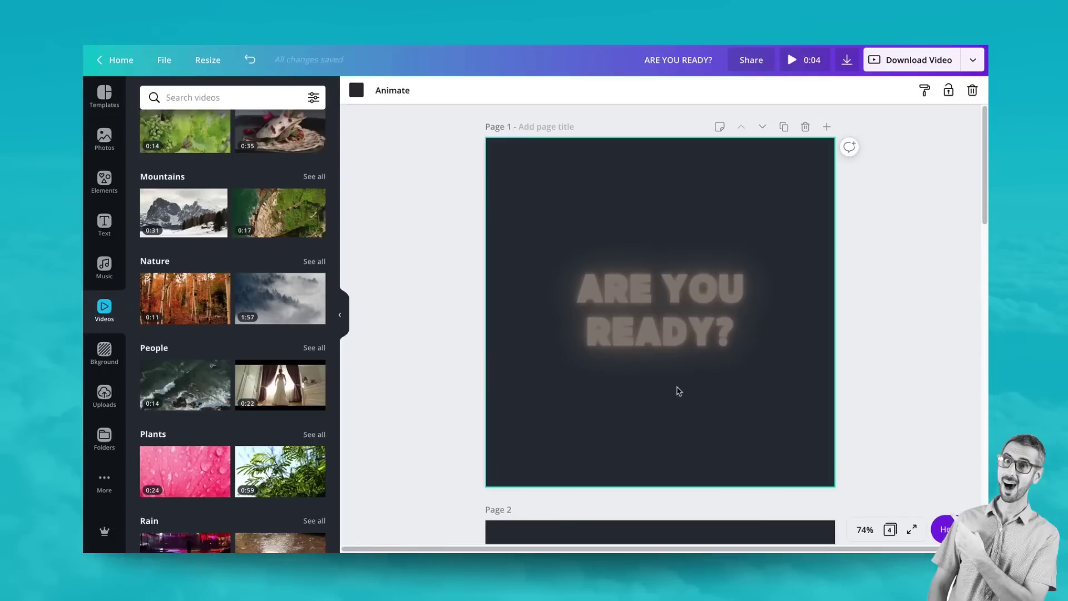
{"action": "left_click", "coordinate": [884, 354]}
{"action": "scroll", "coordinate": [657, 456], "scroll_direction": "down", "scroll_amount": 8}
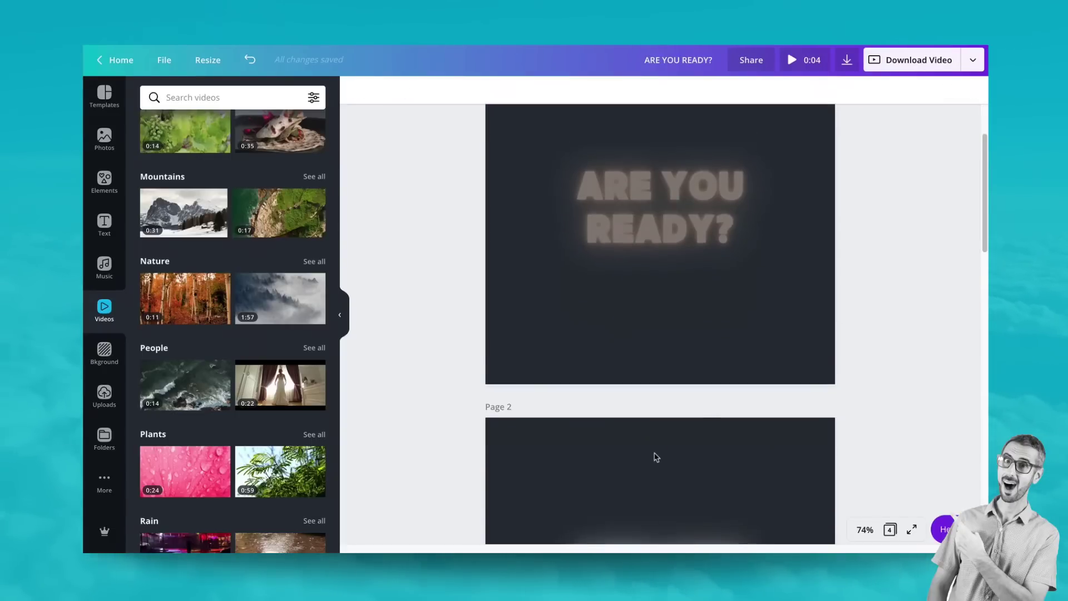
{"action": "left_click", "coordinate": [497, 423]}
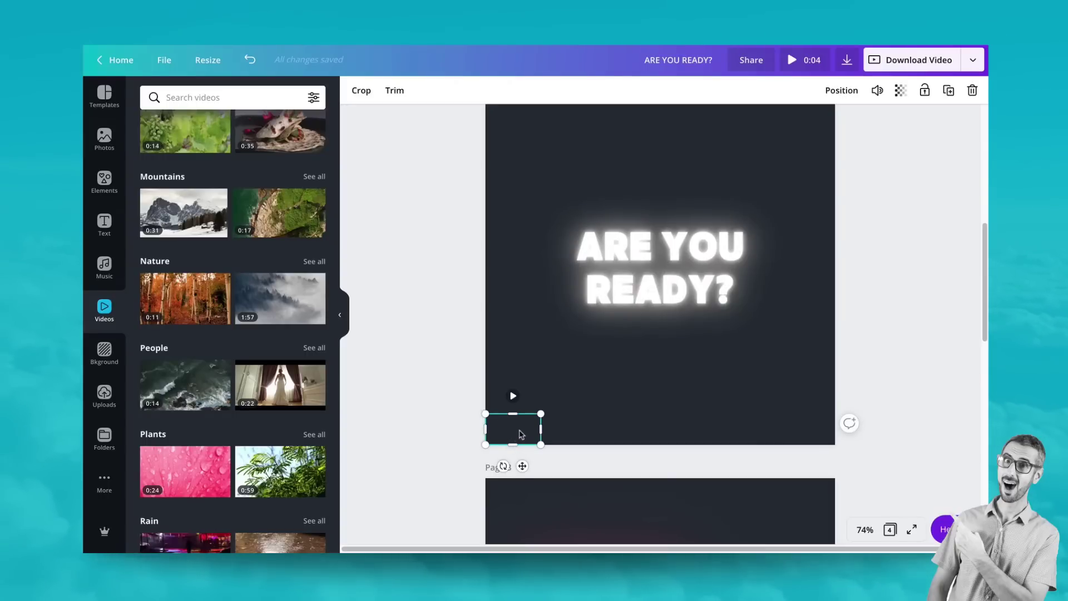
{"action": "left_click", "coordinate": [397, 91]}
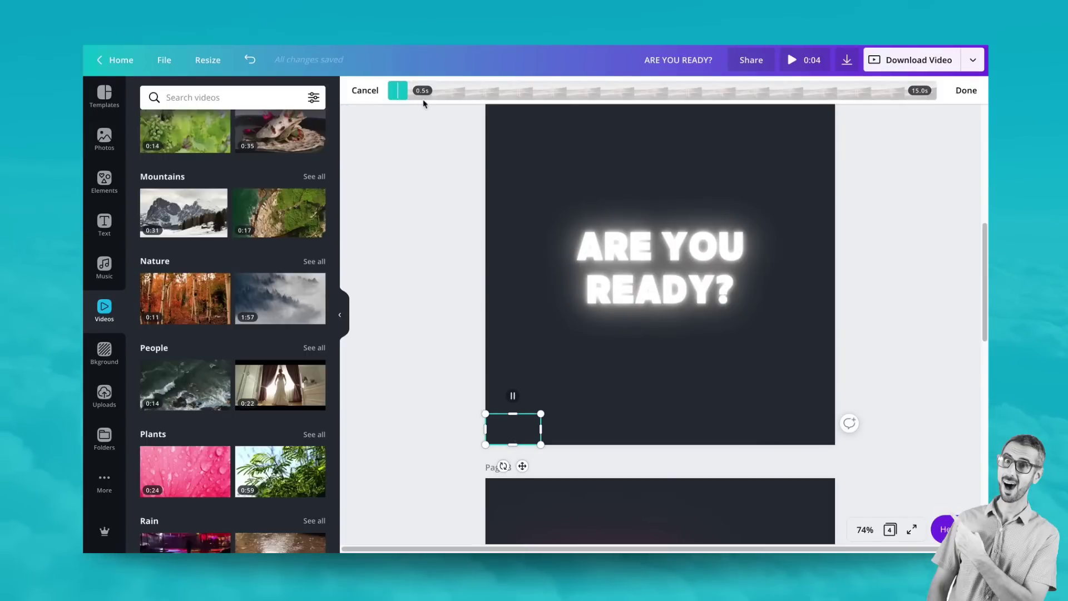
{"action": "left_click", "coordinate": [966, 91]}
Step: Check the 1.5 s trim on page 3's hidden corner clip
{"action": "scroll", "coordinate": [667, 413], "scroll_direction": "down", "scroll_amount": 7}
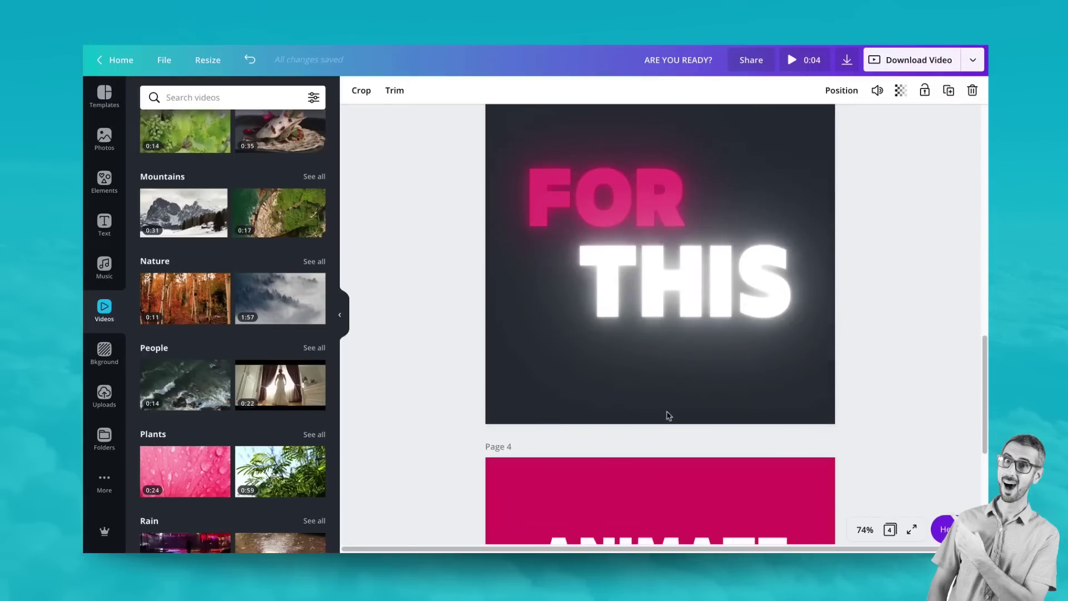
{"action": "left_click", "coordinate": [513, 408]}
{"action": "left_click", "coordinate": [393, 91]}
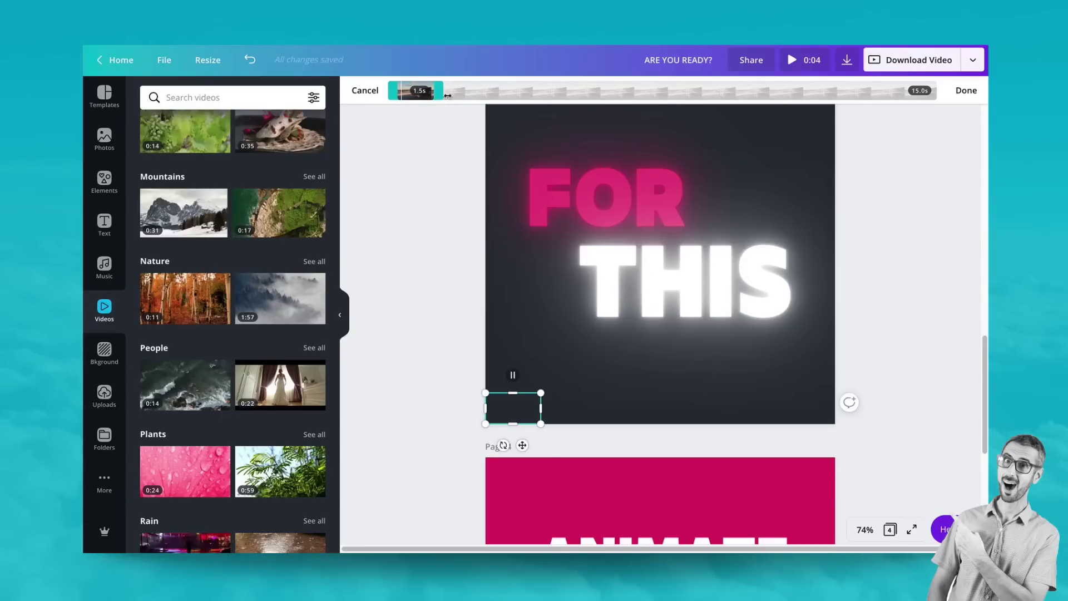
{"action": "left_click", "coordinate": [900, 317]}
Step: Select page 4's hidden corner clip and open its trim timeline
{"action": "scroll", "coordinate": [780, 389], "scroll_direction": "down", "scroll_amount": 5}
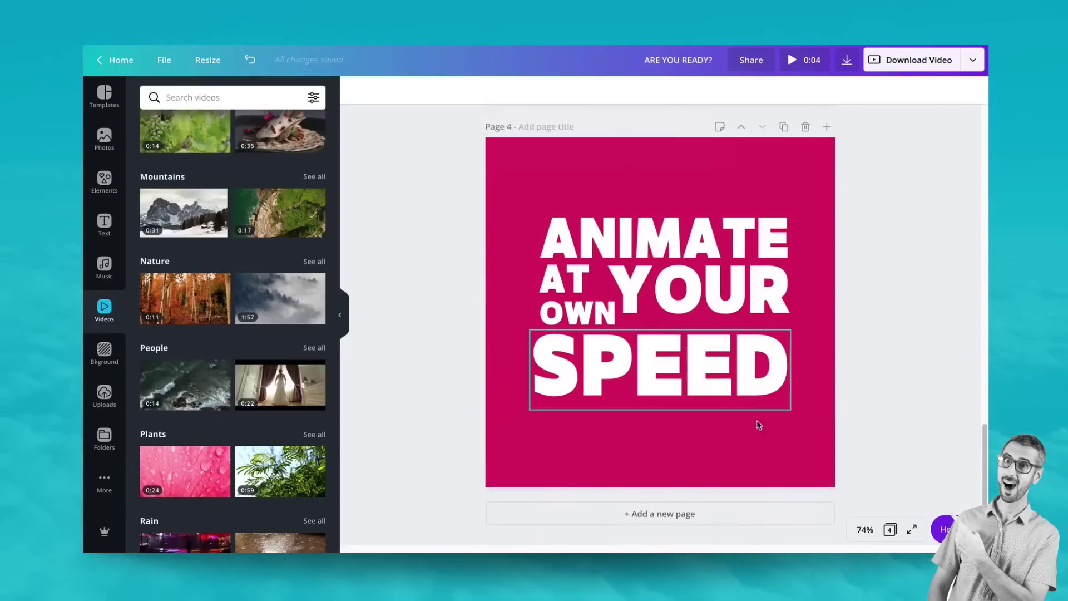
{"action": "left_click", "coordinate": [492, 474]}
{"action": "left_click", "coordinate": [403, 97]}
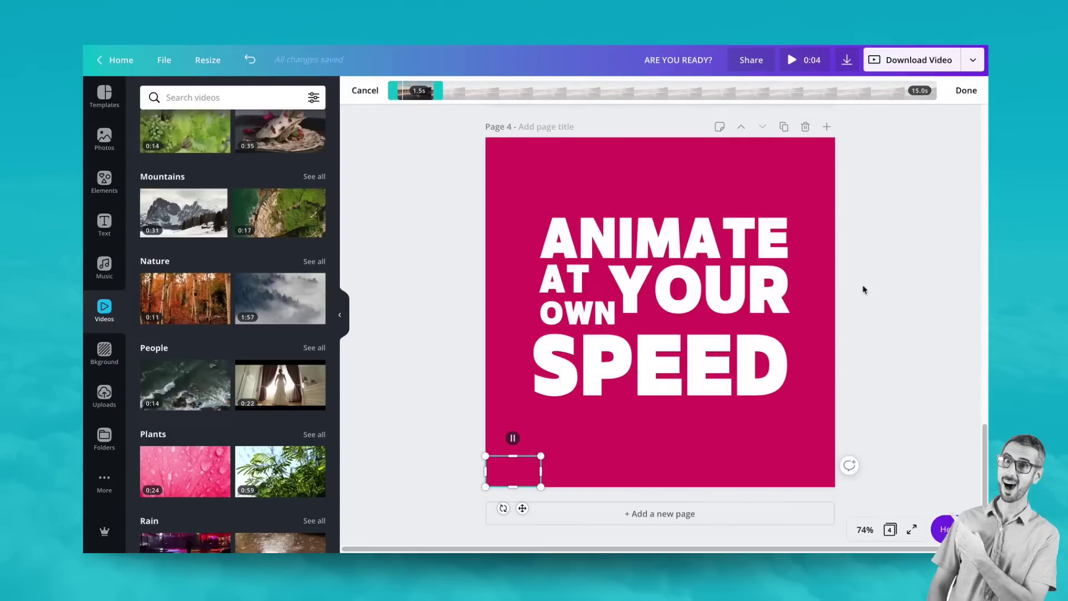
Step: Leave the trimmer and preview the whole design full-screen
{"action": "left_click", "coordinate": [928, 295]}
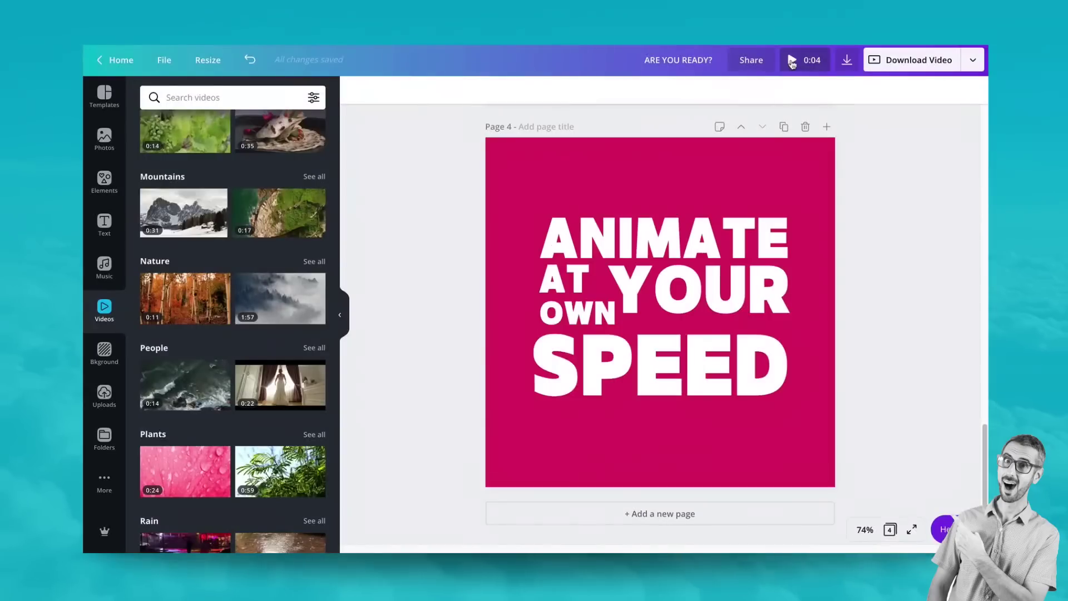
{"action": "left_click", "coordinate": [792, 59]}
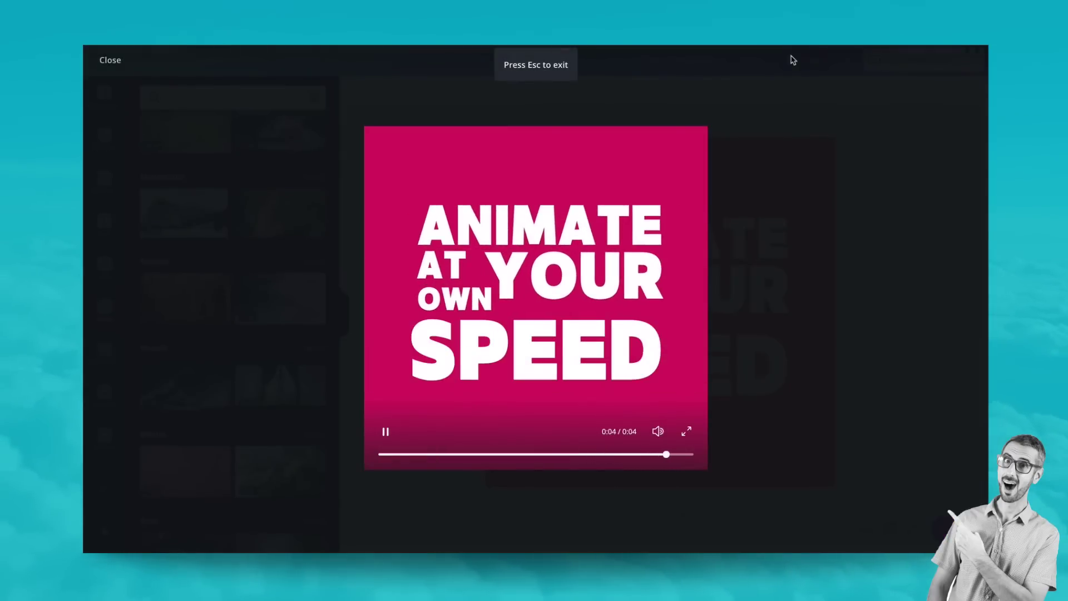
{"action": "left_click", "coordinate": [111, 61]}
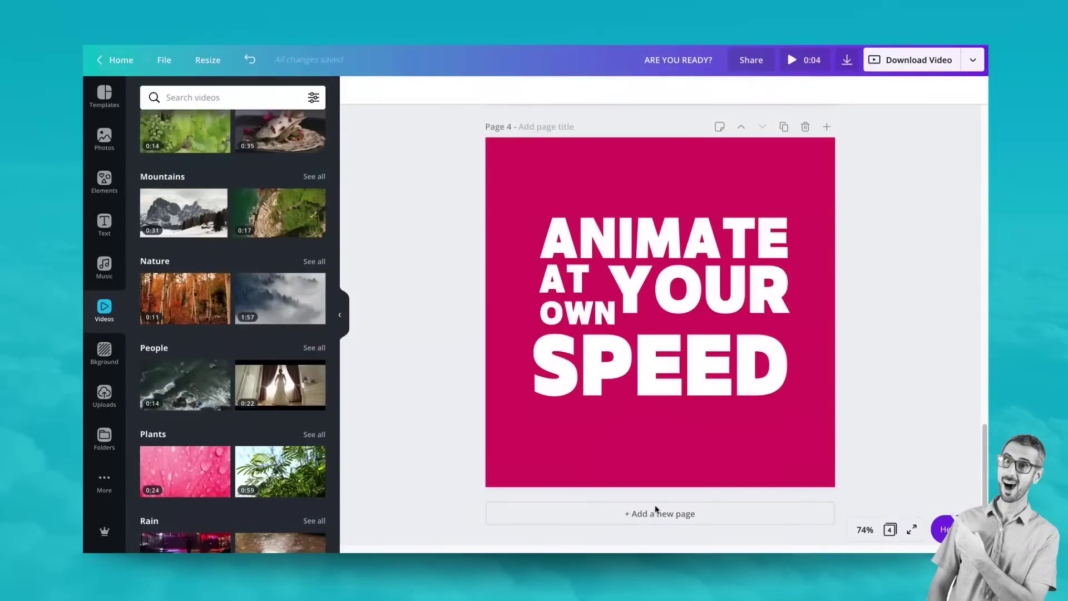
Step: Shorten page 4's hidden clip from 1.5 s to 0.5 s
{"action": "left_click", "coordinate": [498, 474]}
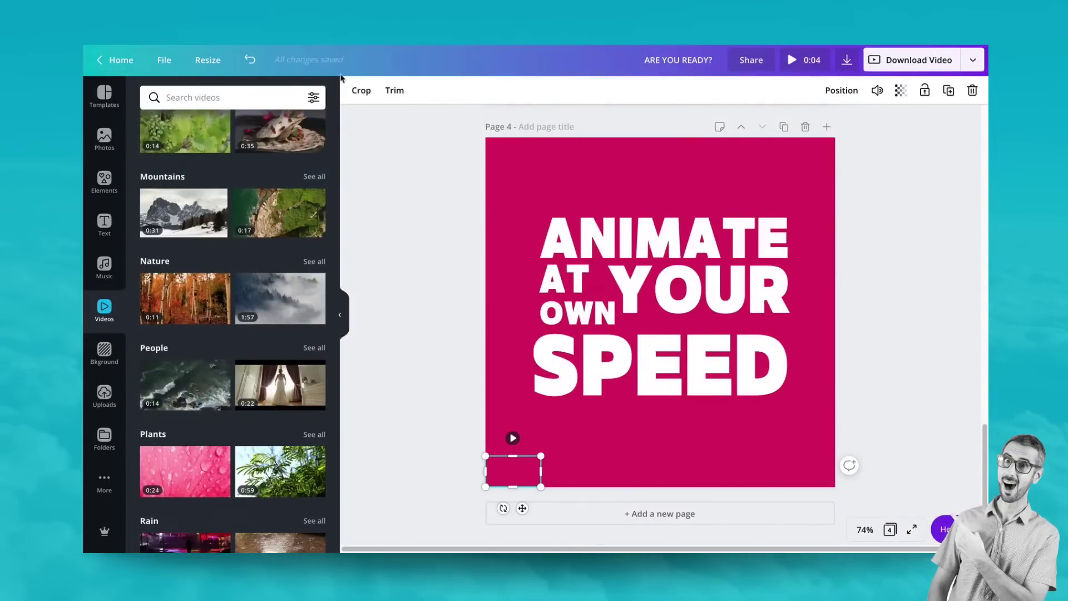
{"action": "left_click", "coordinate": [395, 90]}
{"action": "left_click_drag", "start_coordinate": [453, 98], "coordinate": [408, 98]}
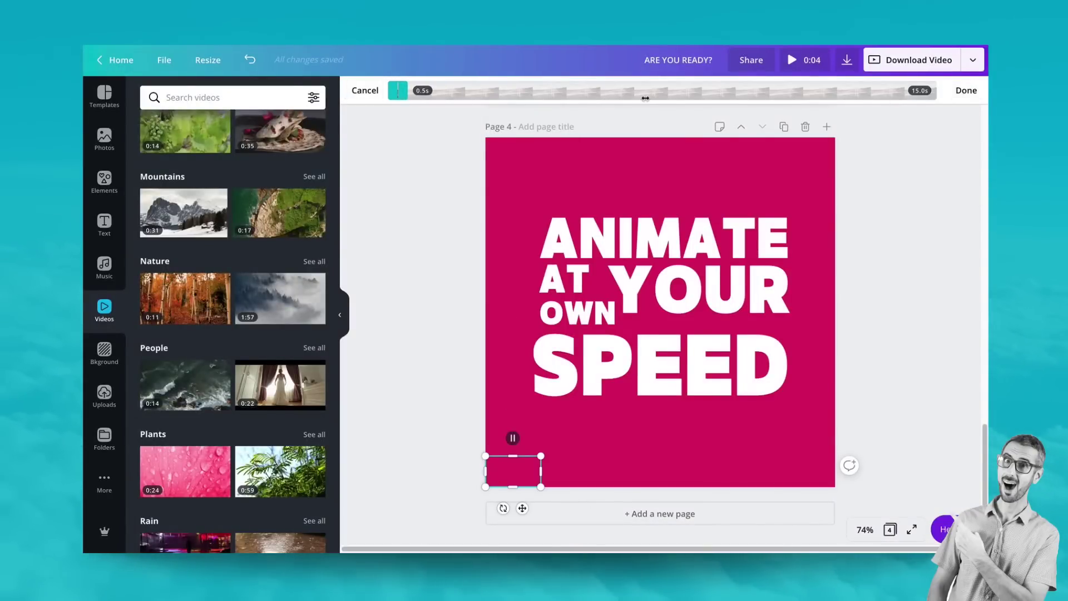
{"action": "left_click", "coordinate": [966, 90]}
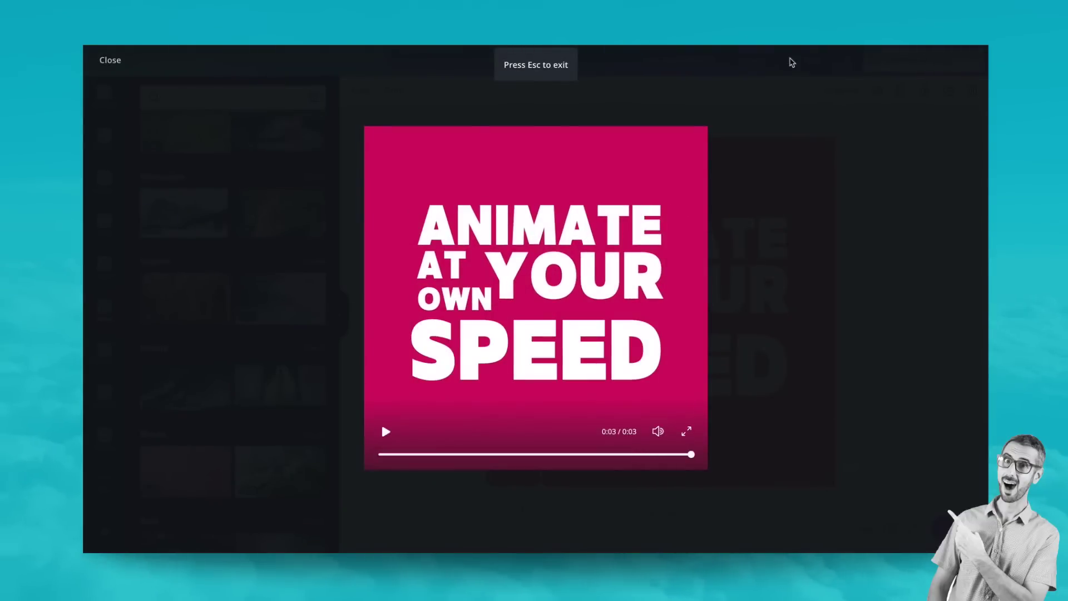
Step: Lengthen page 4's hidden clip to 3 seconds, making the design 0:06, and replay the preview
{"action": "left_click", "coordinate": [109, 62]}
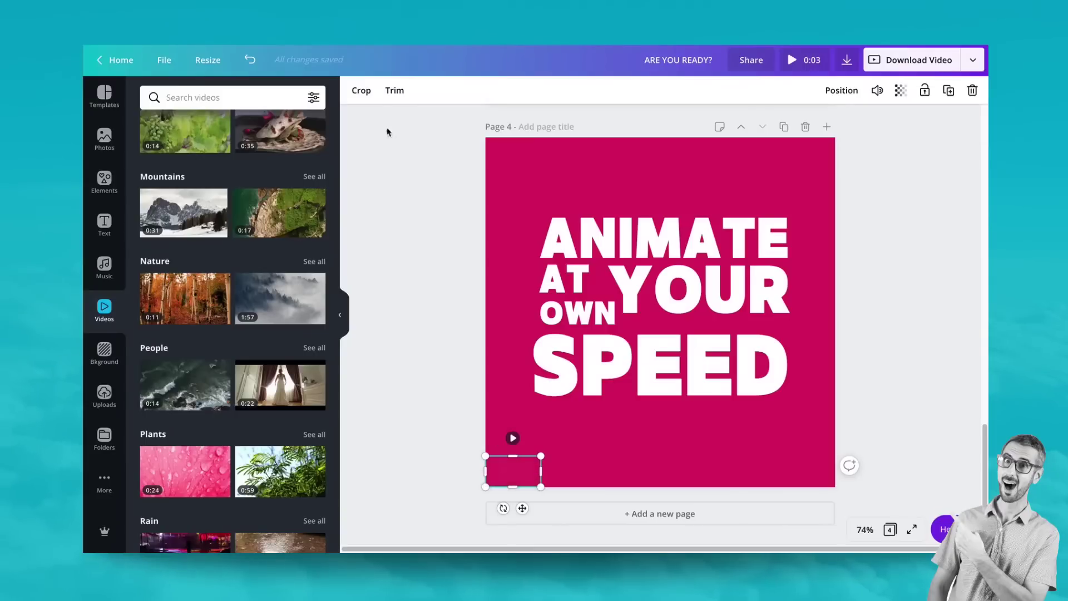
{"action": "left_click", "coordinate": [393, 91]}
{"action": "left_click_drag", "start_coordinate": [405, 91], "coordinate": [494, 98]}
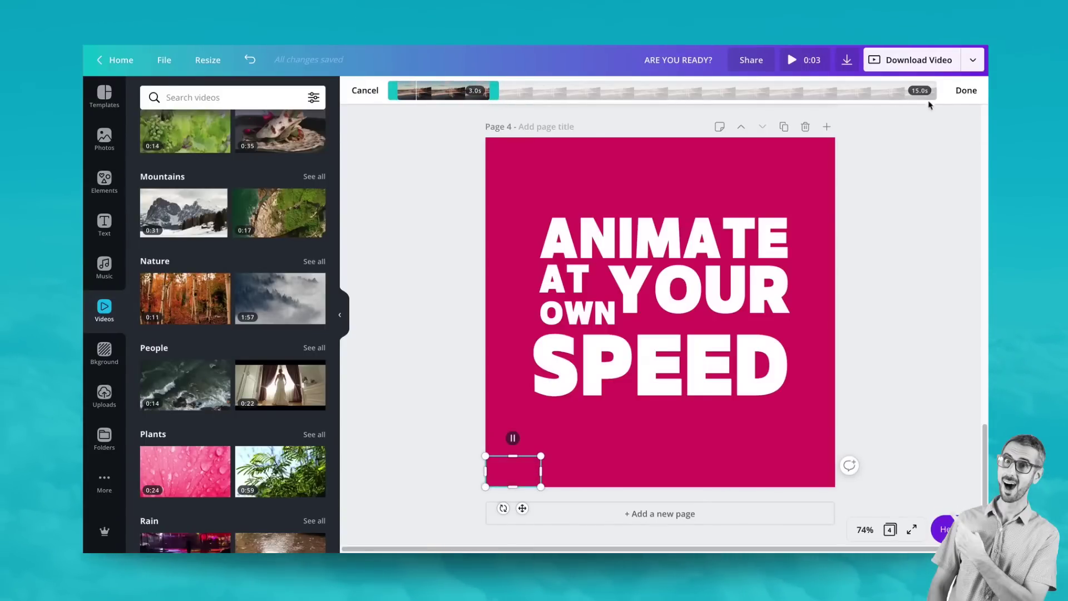
{"action": "left_click", "coordinate": [968, 90]}
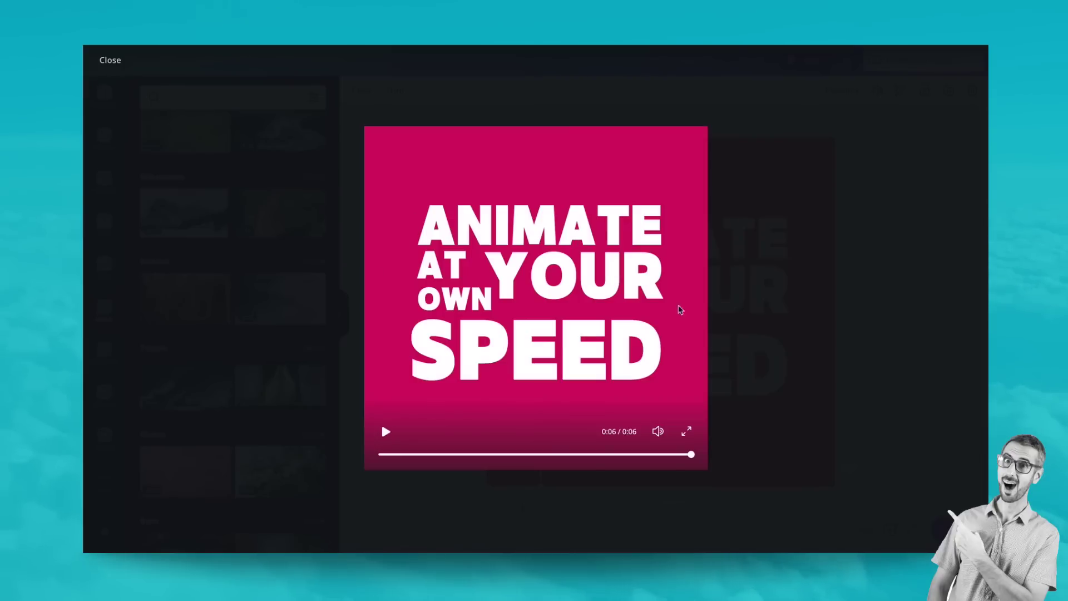
{"action": "left_click", "coordinate": [386, 433]}
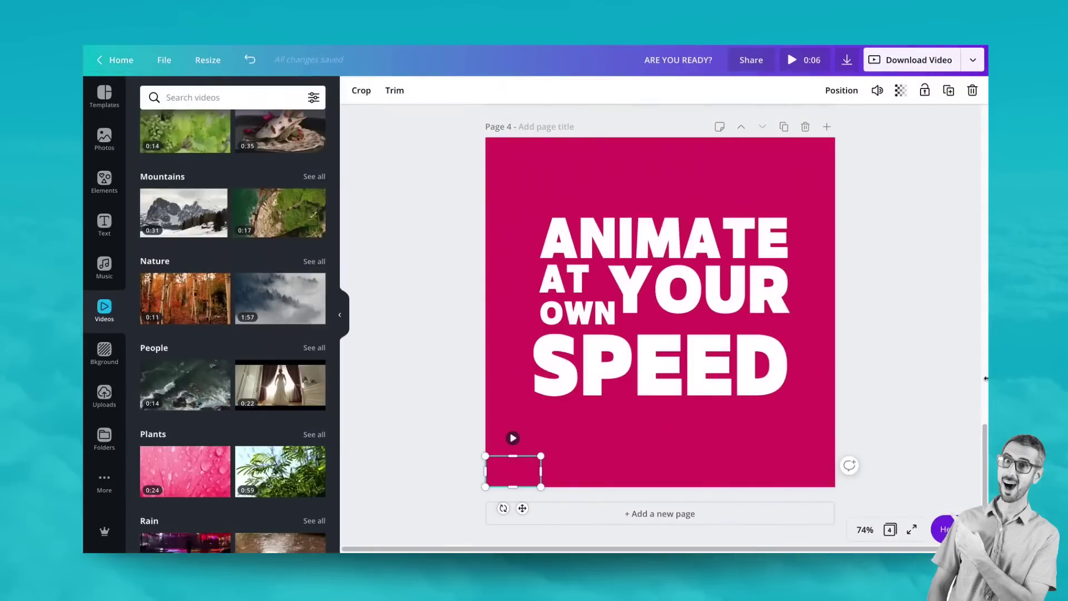
{"action": "mouse_move", "coordinate": [514, 475]}
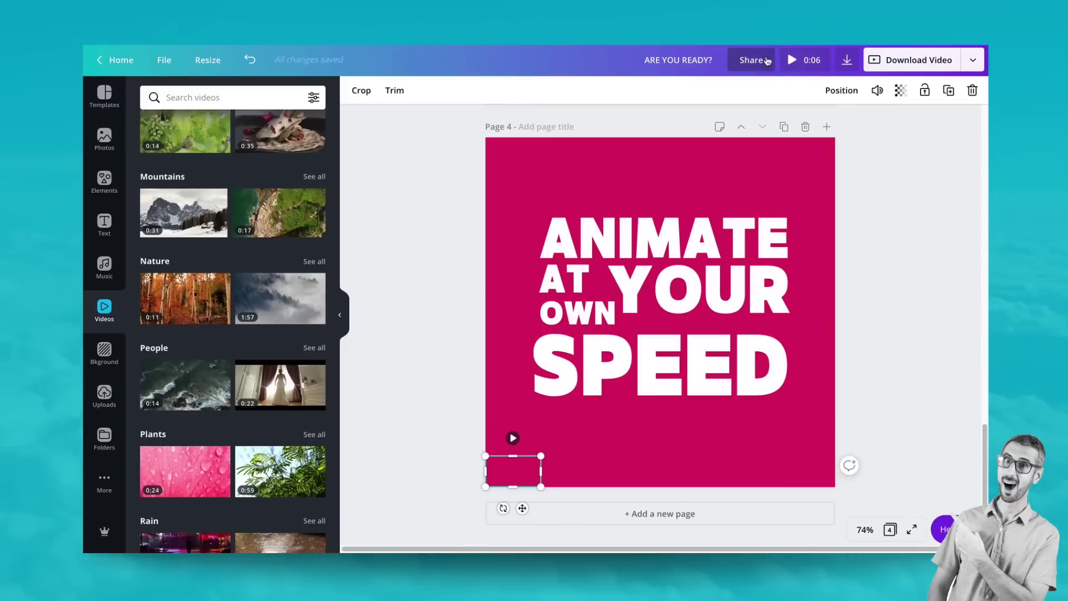
Step: Select page 4 itself and apply the Stomp preset as its page animation
{"action": "left_click", "coordinate": [699, 290]}
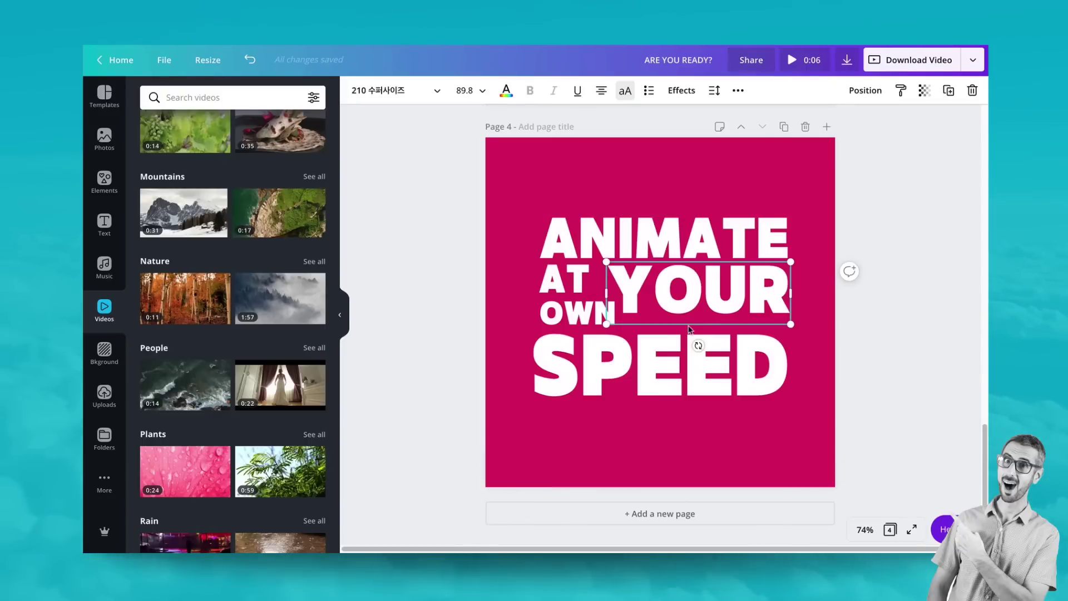
{"action": "left_click", "coordinate": [658, 388]}
{"action": "left_click", "coordinate": [520, 168]}
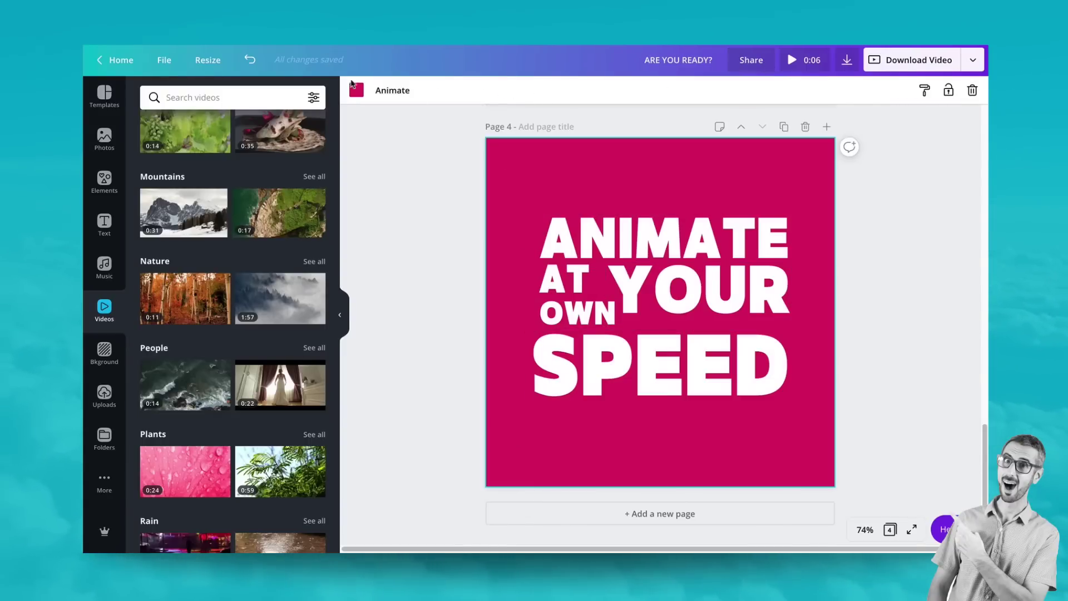
{"action": "left_click", "coordinate": [392, 90]}
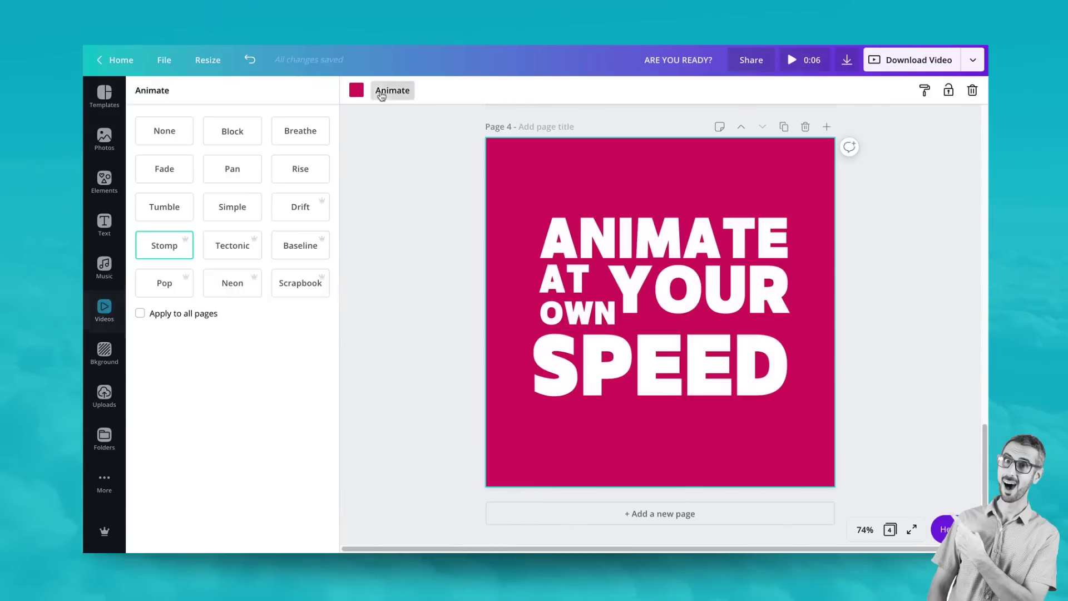
{"action": "left_click", "coordinate": [172, 254]}
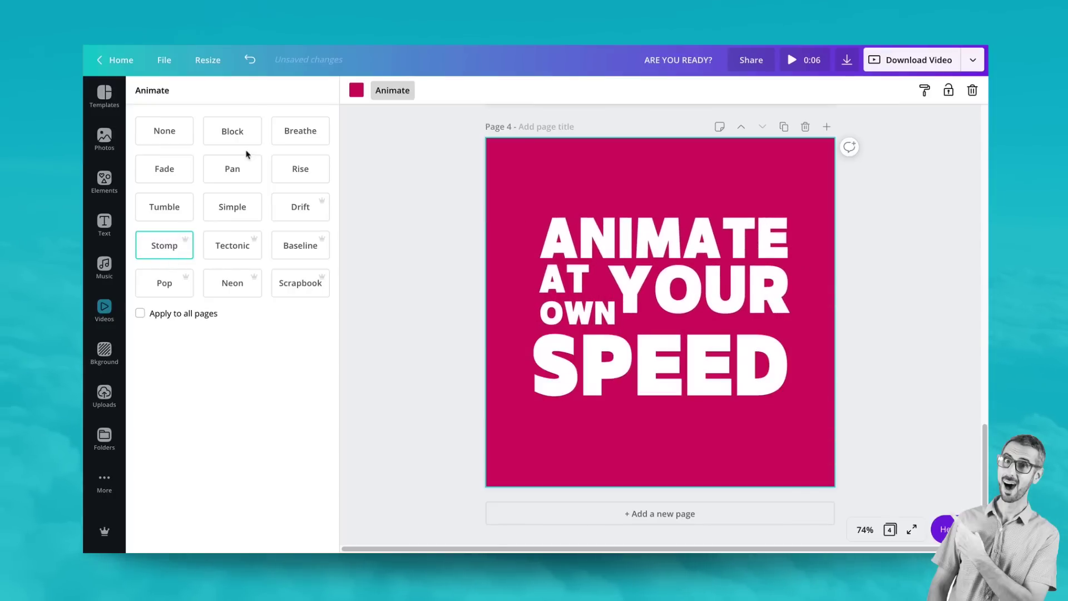
{"action": "left_click", "coordinate": [915, 149]}
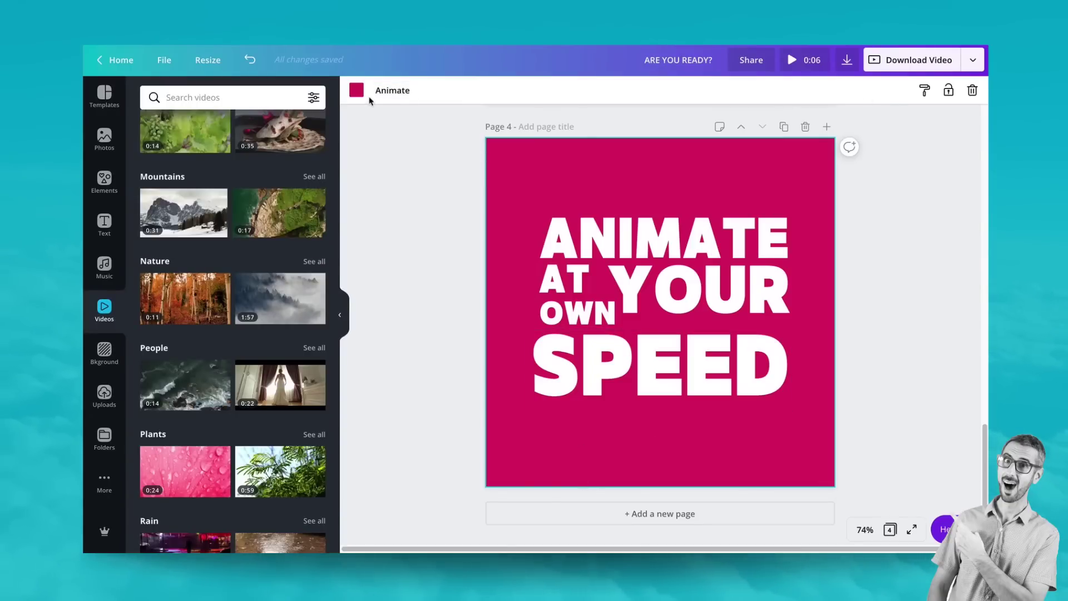
Step: Trim page 4's hidden clip from 3.0 s down to 0.5 s
{"action": "left_click", "coordinate": [502, 475]}
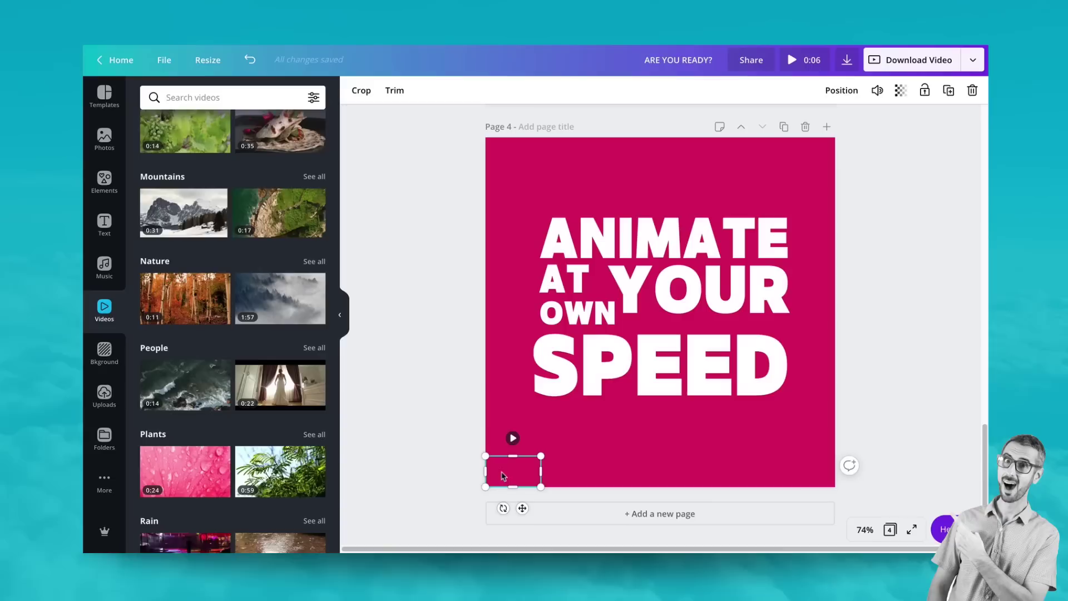
{"action": "left_click", "coordinate": [395, 90]}
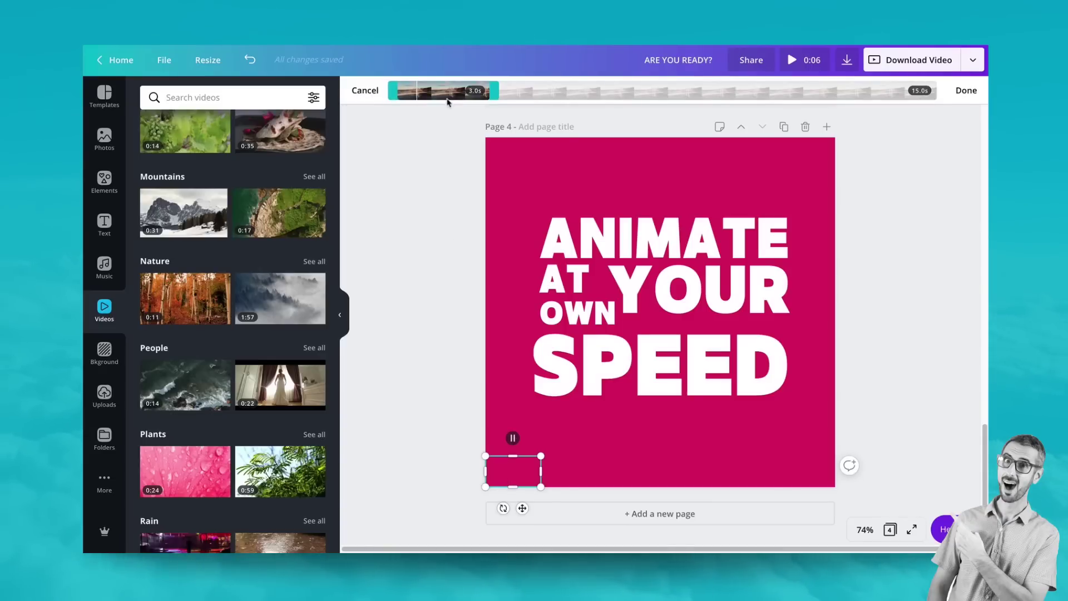
{"action": "left_click_drag", "start_coordinate": [495, 92], "coordinate": [408, 92]}
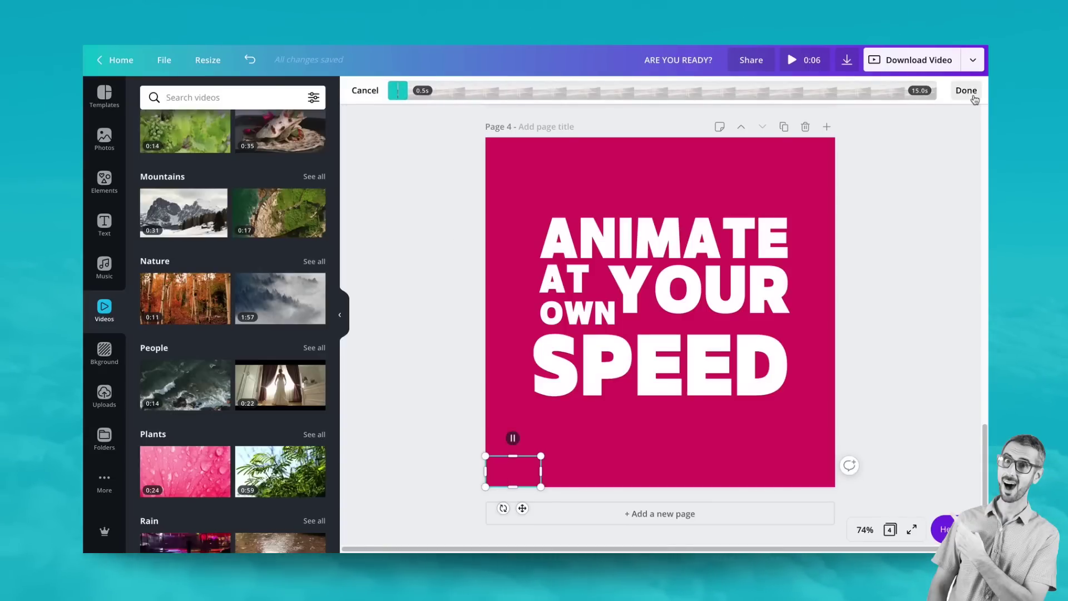
{"action": "left_click", "coordinate": [968, 91]}
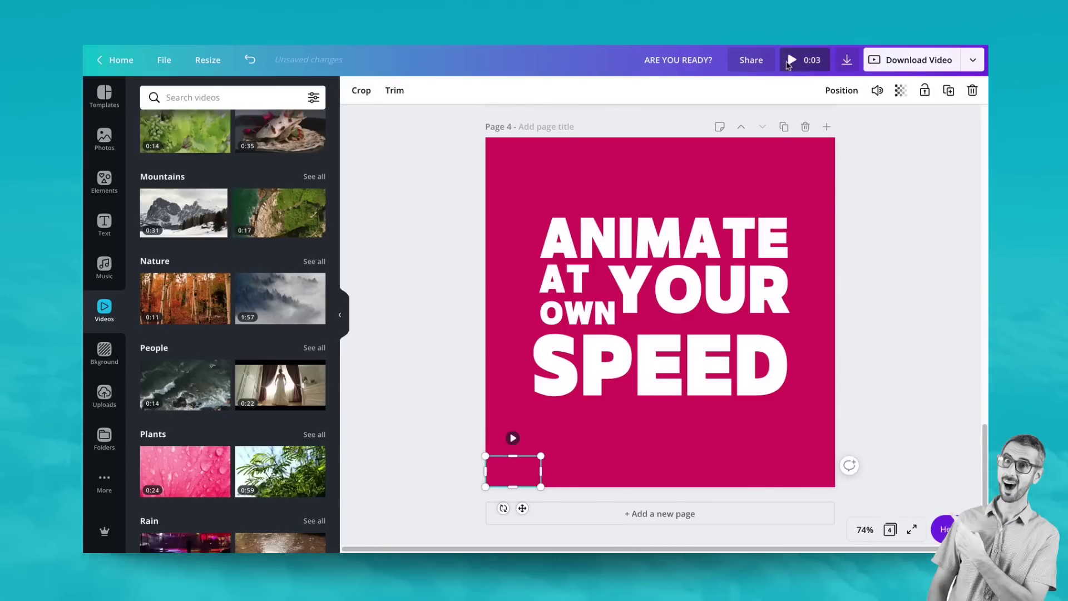
Step: Play the 0:03 design preview twice, then close it to return to editing
{"action": "left_click", "coordinate": [789, 66]}
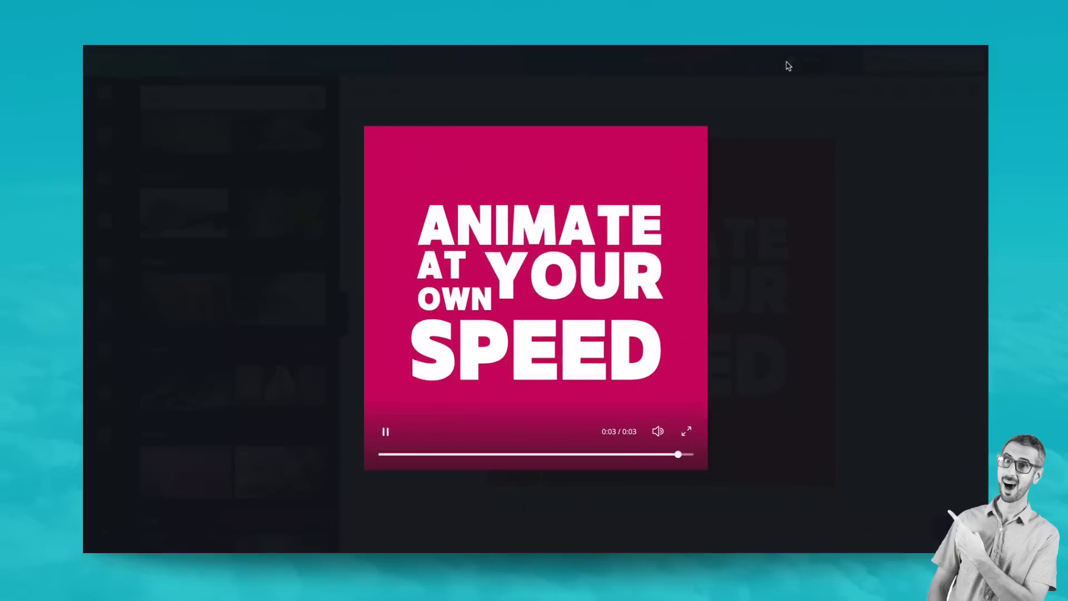
{"action": "left_click", "coordinate": [386, 432]}
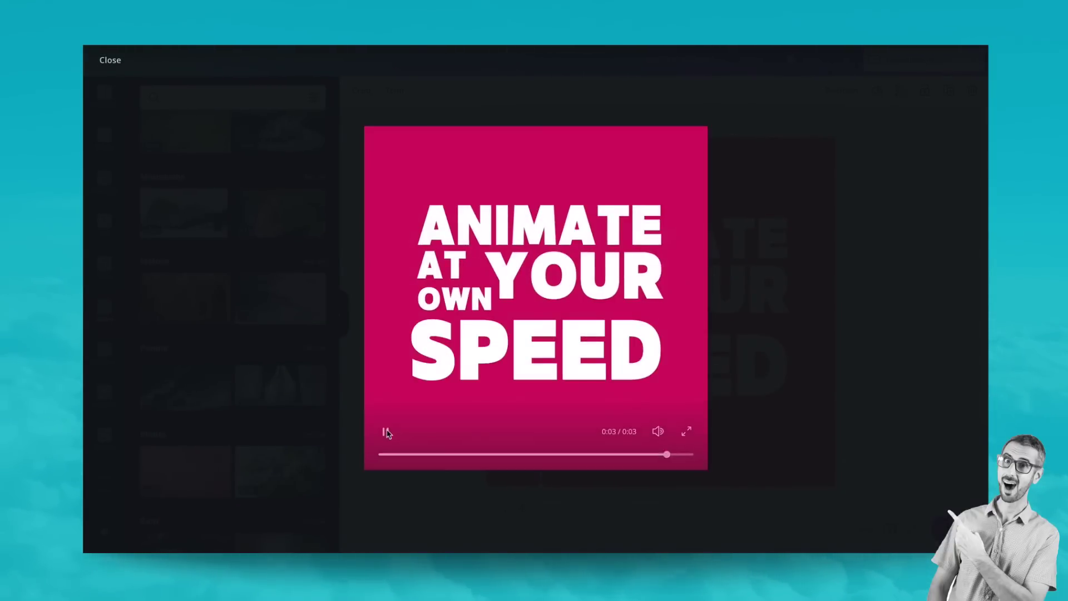
{"action": "left_click", "coordinate": [386, 432]}
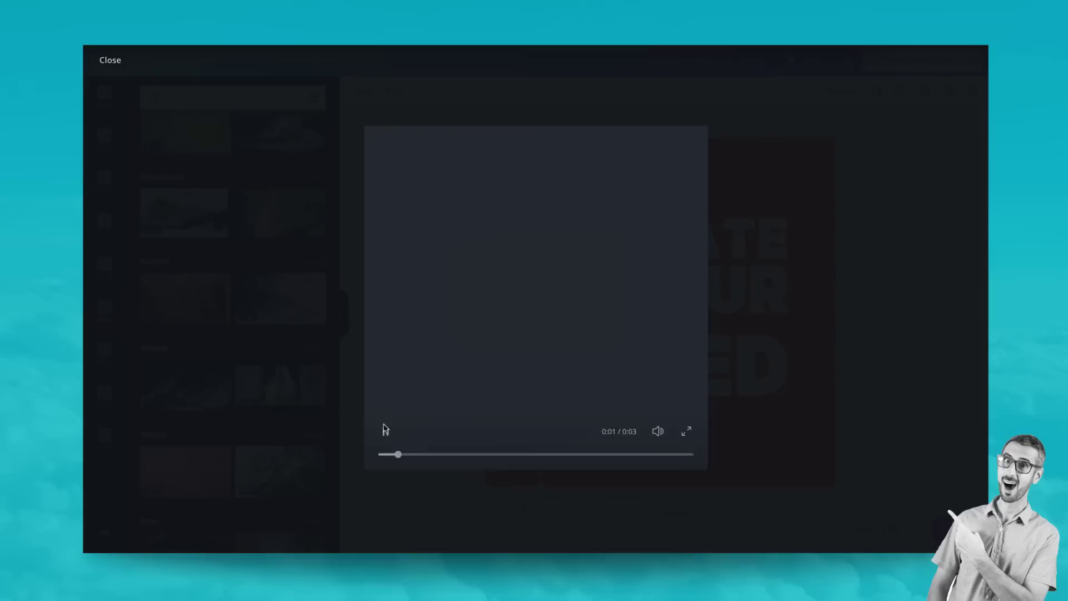
{"action": "left_click", "coordinate": [107, 60]}
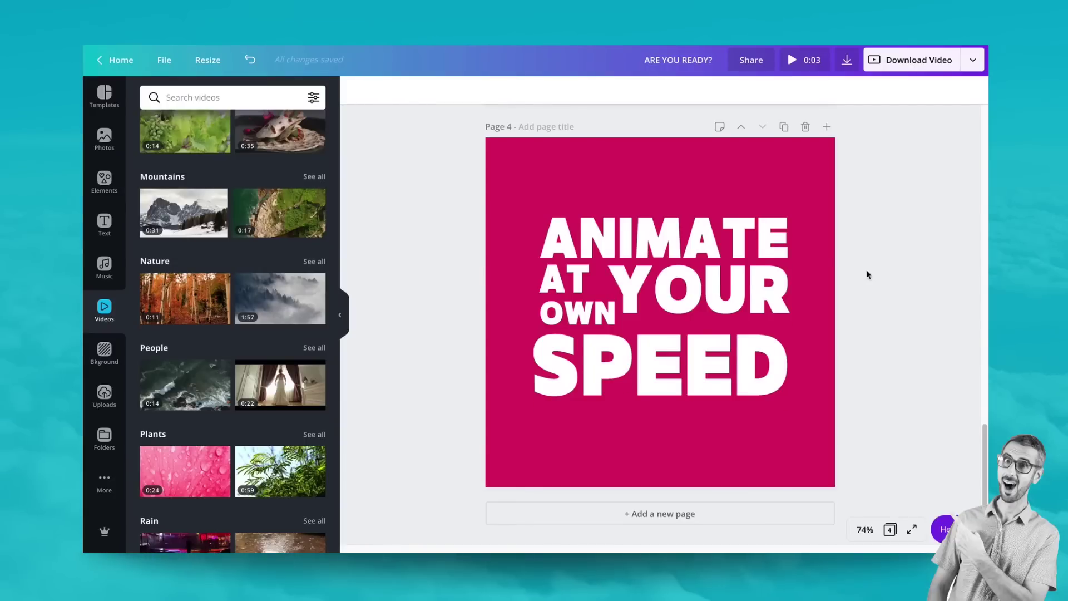
{"action": "scroll", "coordinate": [867, 274], "scroll_direction": "up", "scroll_amount": 4}
{"action": "scroll", "coordinate": [796, 434], "scroll_direction": "up", "scroll_amount": 15}
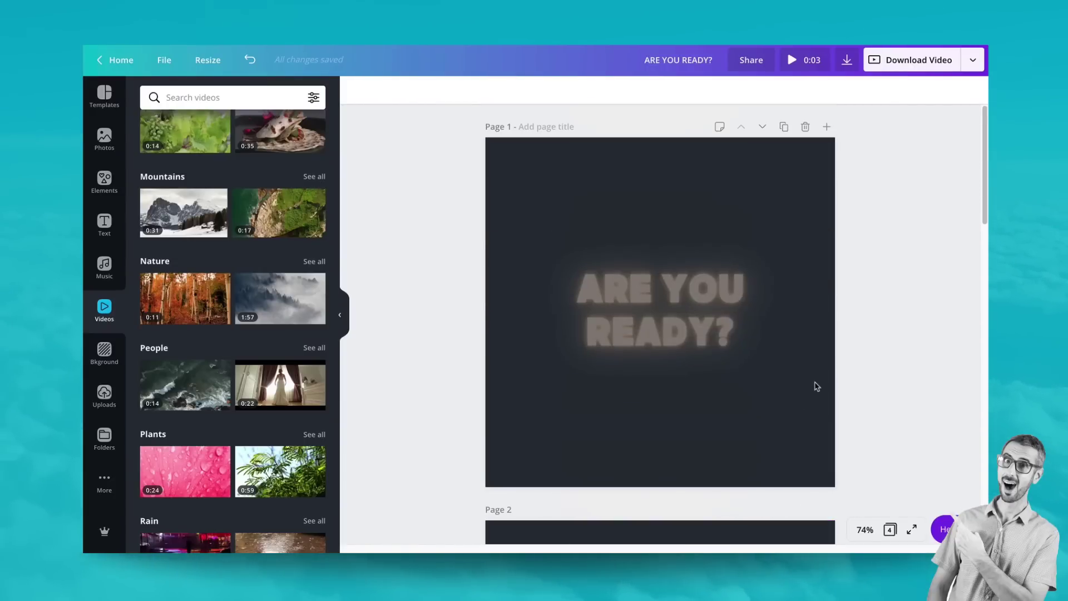
{"action": "scroll", "coordinate": [878, 303], "scroll_direction": "down", "scroll_amount": 16}
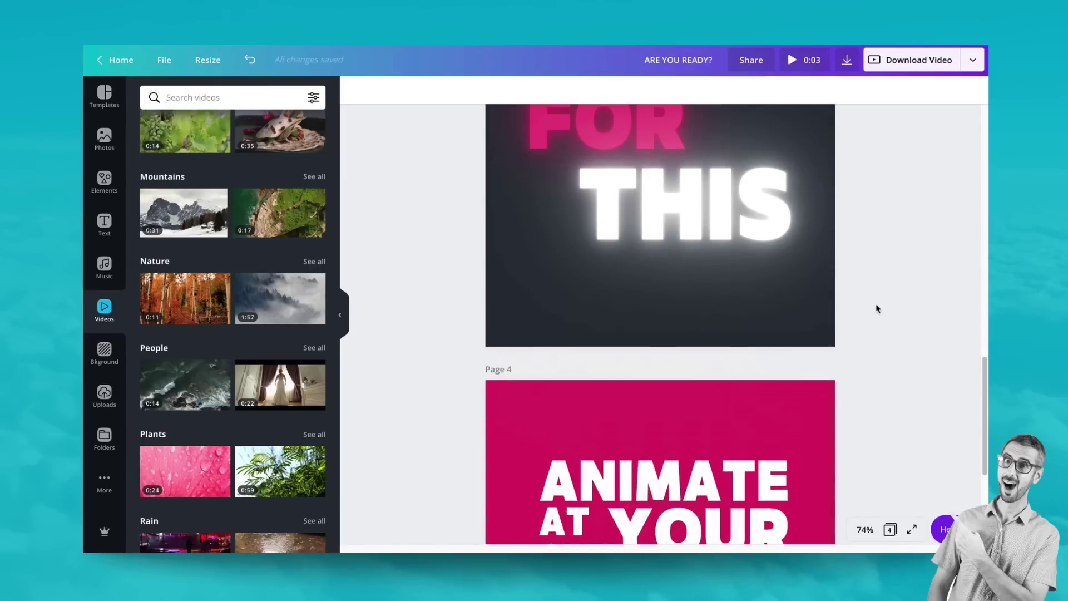
{"action": "scroll", "coordinate": [876, 309], "scroll_direction": "down", "scroll_amount": 3}
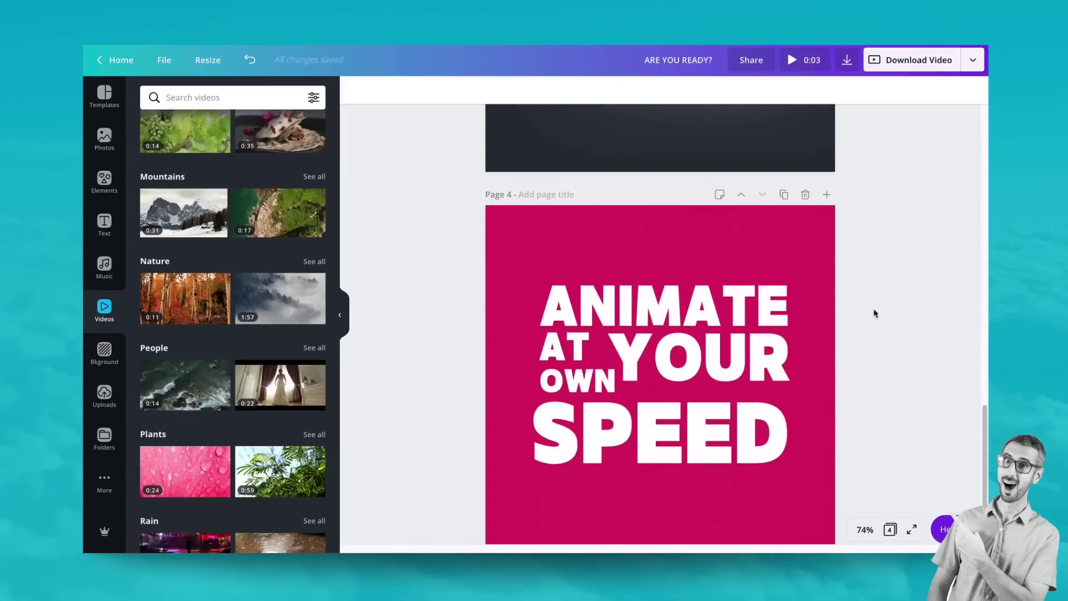
{"action": "scroll", "coordinate": [875, 315], "scroll_direction": "down", "scroll_amount": 1}
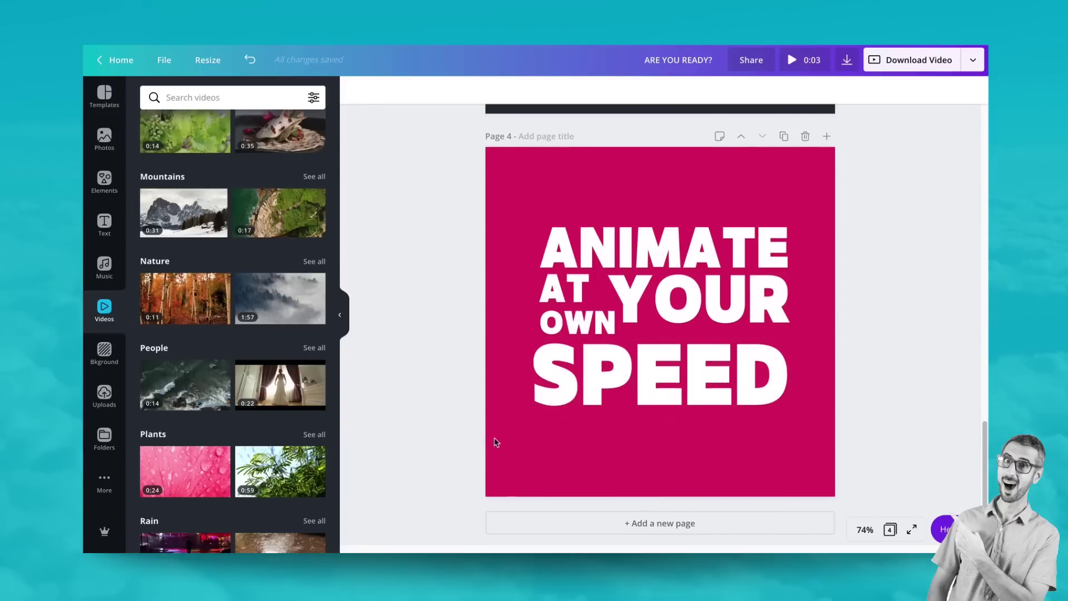
{"action": "scroll", "coordinate": [496, 441], "scroll_direction": "up", "scroll_amount": 1}
{"action": "scroll", "coordinate": [496, 441], "scroll_direction": "up", "scroll_amount": 2}
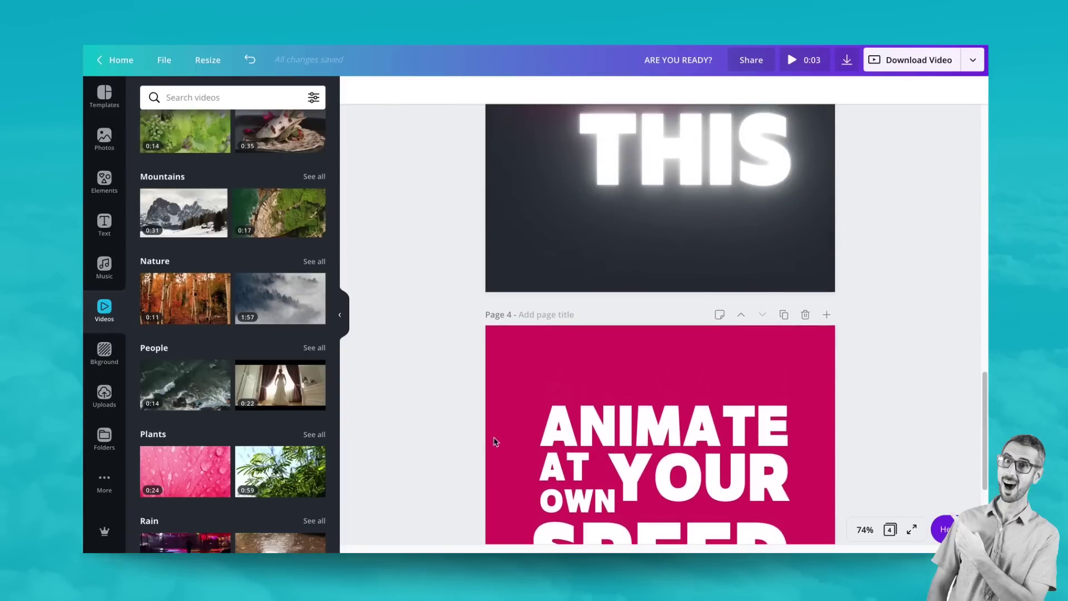
{"action": "scroll", "coordinate": [707, 445], "scroll_direction": "up", "scroll_amount": 15}
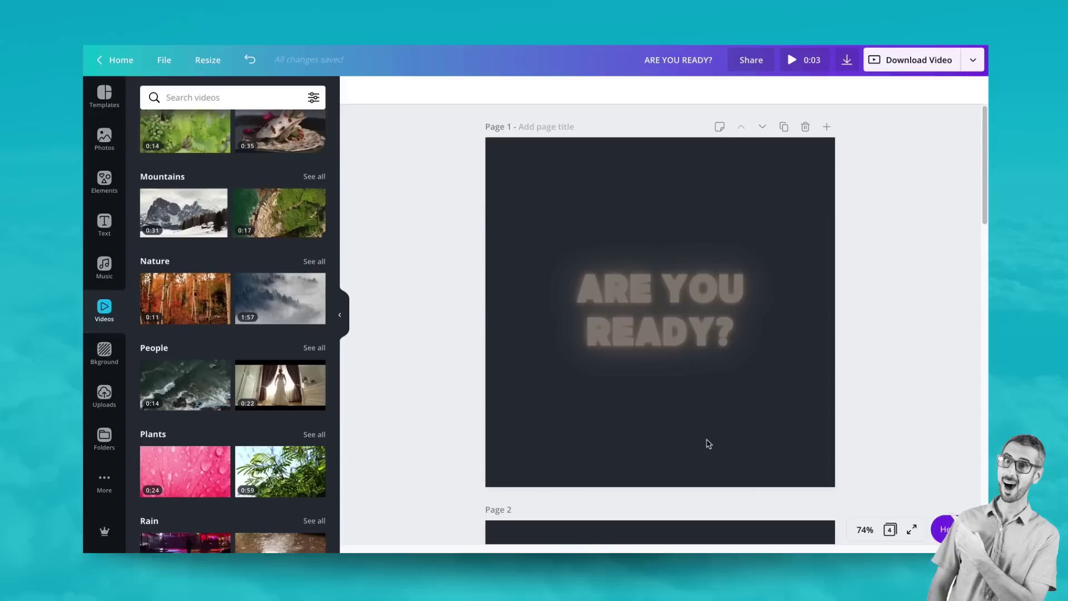